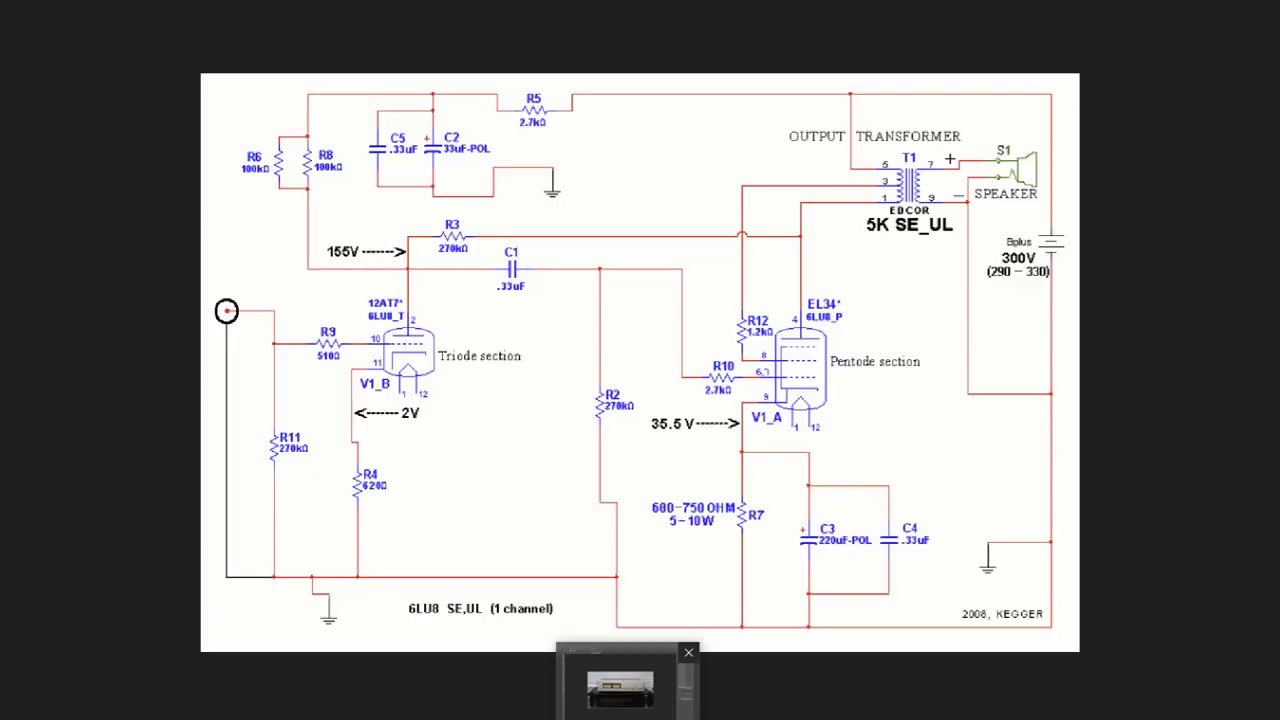
- Switch to the Tube Bias Calculator page and calculate the bias for a plate-to-cathode voltage of 300 V
{"action": "mouse_move", "coordinate": [735, 712]}
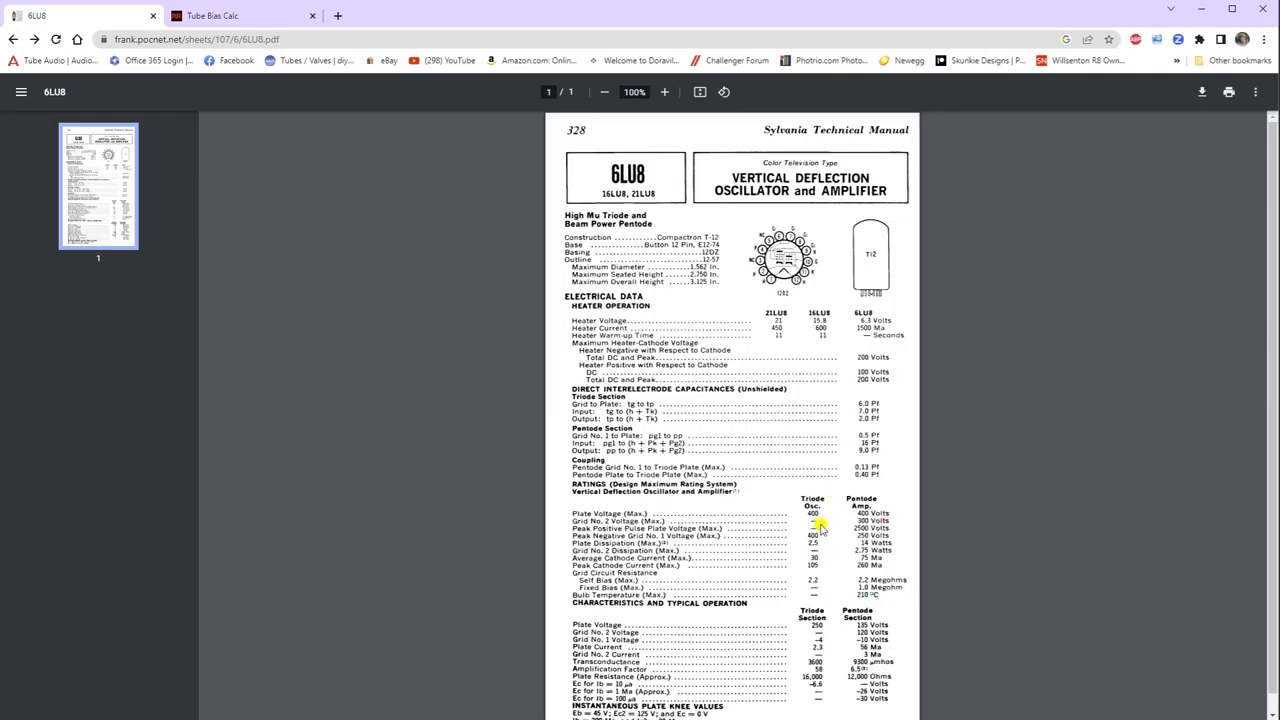
{"action": "left_click", "coordinate": [233, 17]}
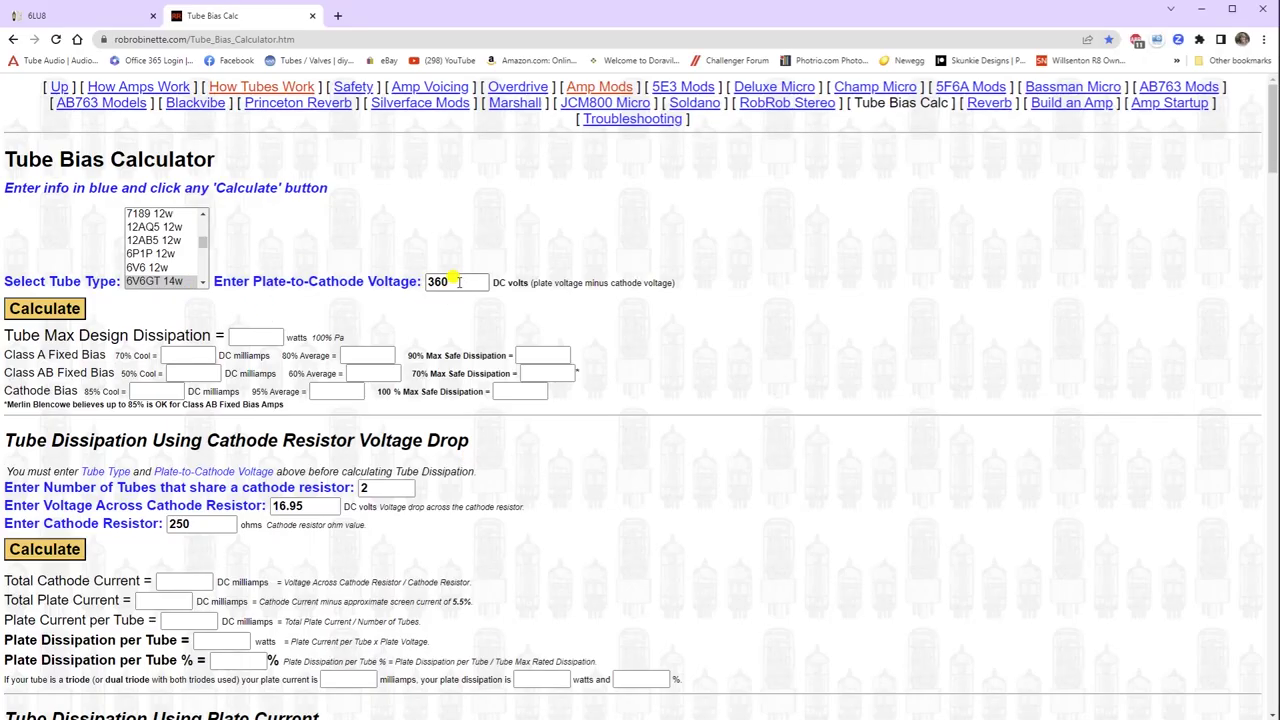
{"action": "left_click_drag", "start_coordinate": [450, 283], "coordinate": [428, 282]}
{"action": "type", "text": "300"}
{"action": "left_click", "coordinate": [45, 313]}
- Select the 16w tube type and recalculate the bias currents
{"action": "left_click", "coordinate": [202, 248]}
{"action": "left_click", "coordinate": [202, 248]}
{"action": "left_click", "coordinate": [131, 242]}
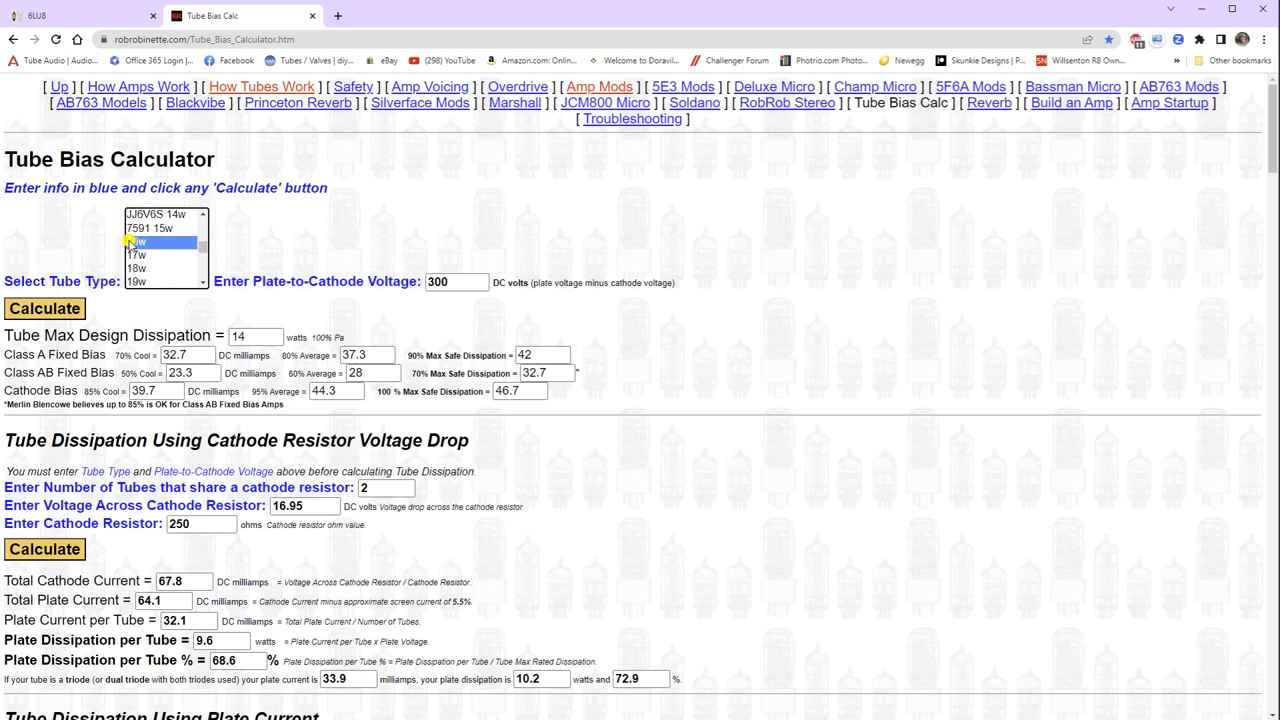
{"action": "left_click", "coordinate": [50, 314]}
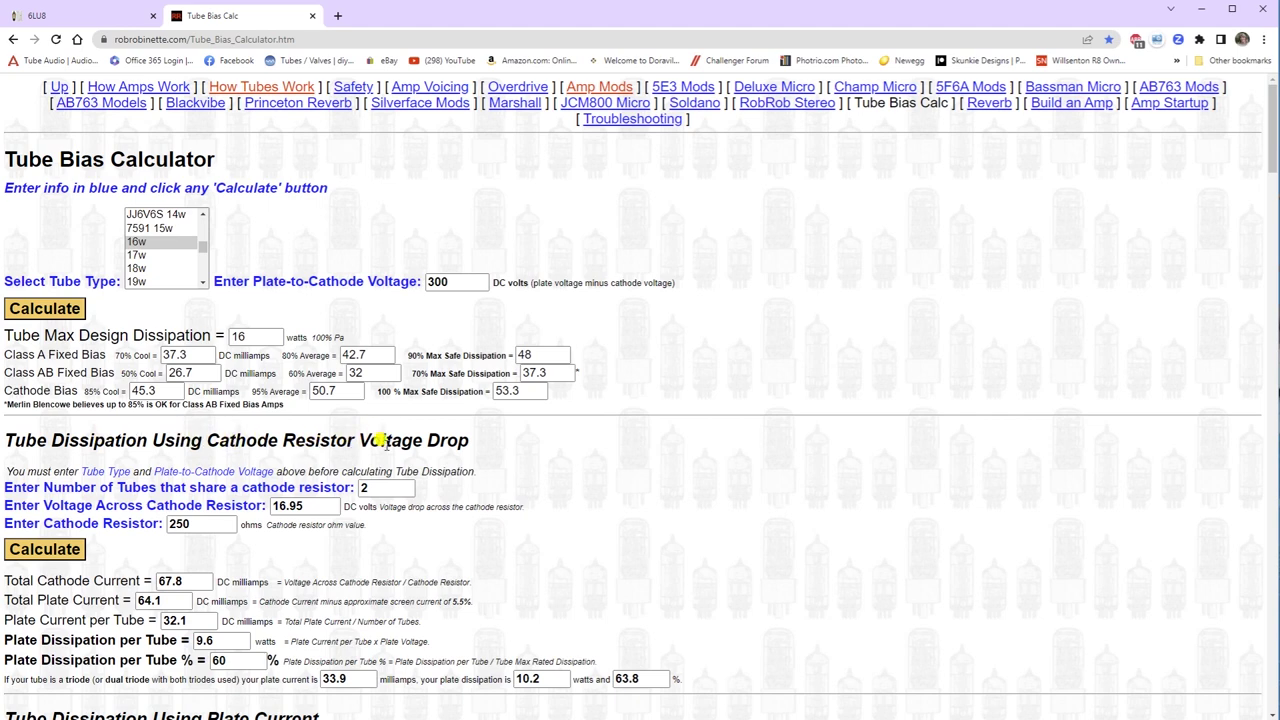
- Calculate tube dissipation for 1 tube with 35.5 V across a 600 ohm cathode resistor
{"action": "left_click_drag", "start_coordinate": [380, 487], "coordinate": [352, 484]}
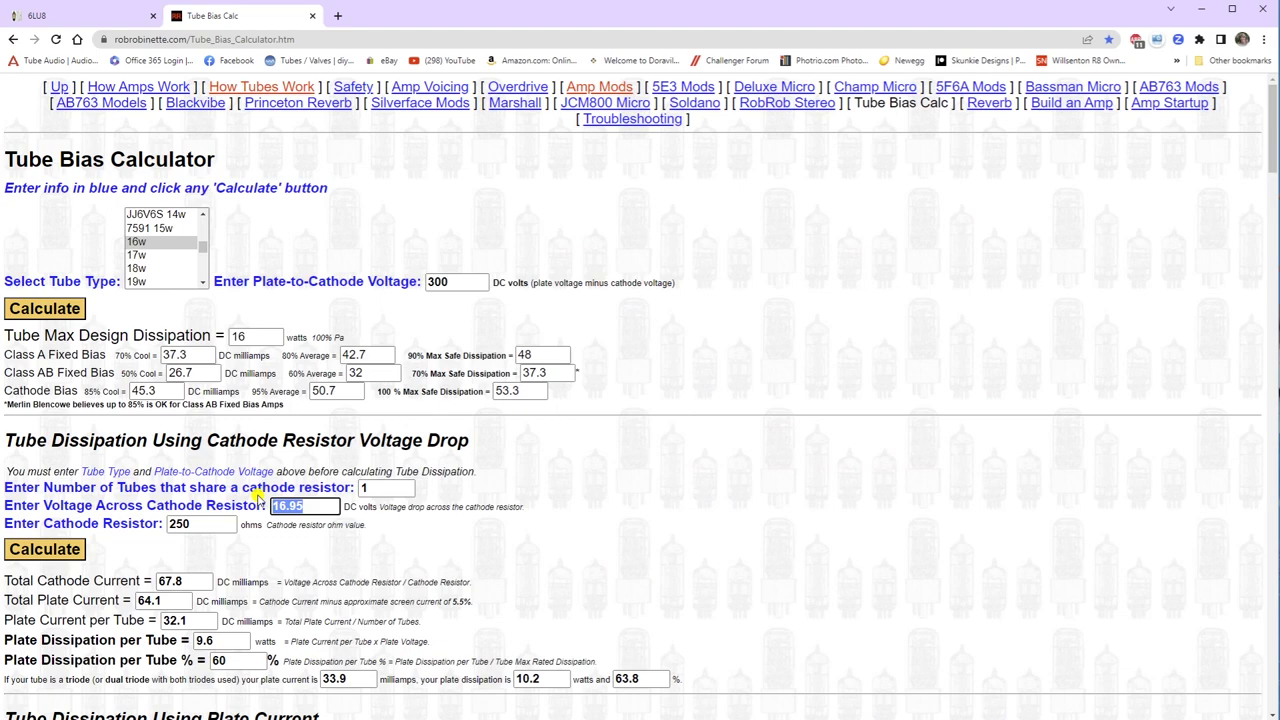
{"action": "type", "text": "35"}
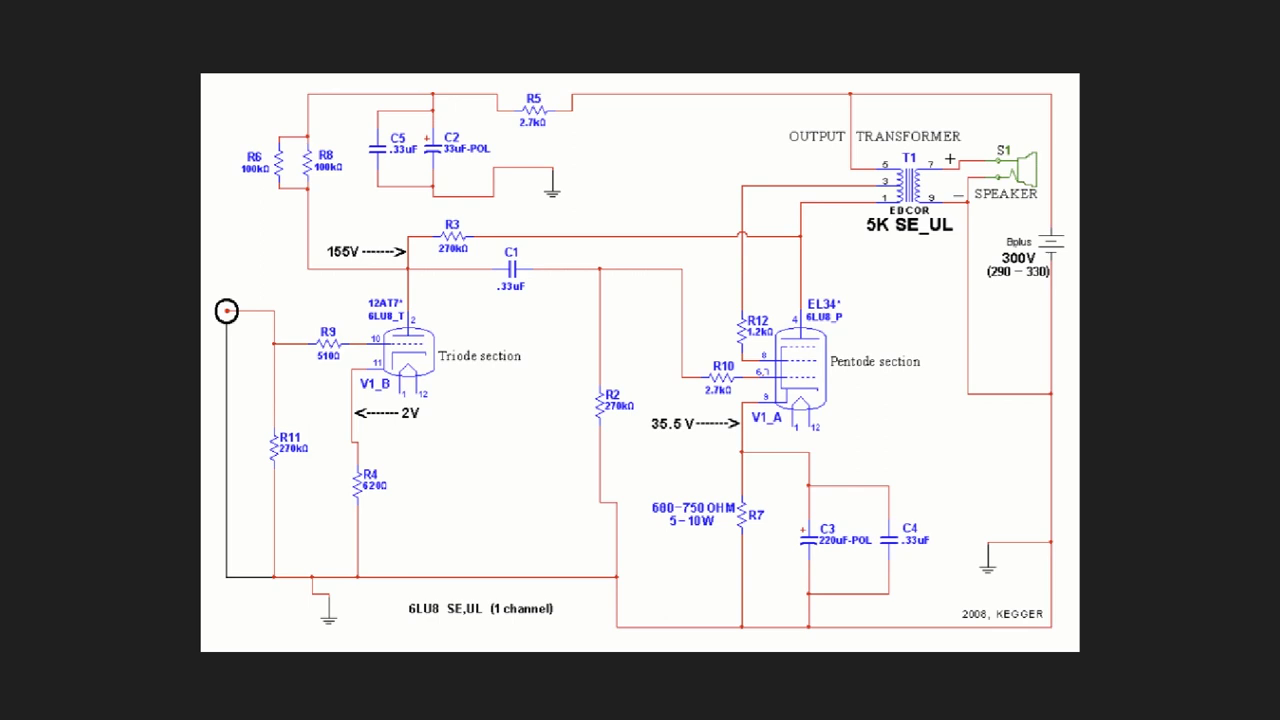
{"action": "key", "text": "Tab"}
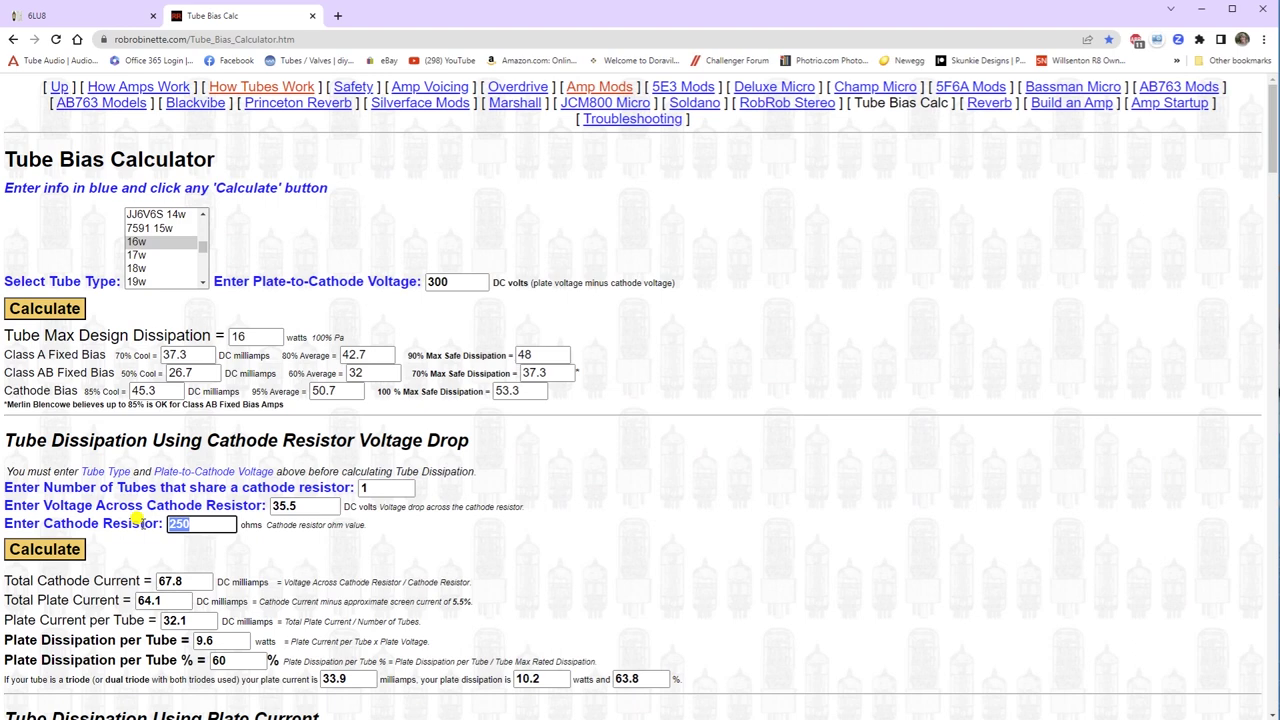
{"action": "type", "text": "6"}
{"action": "left_click", "coordinate": [38, 550]}
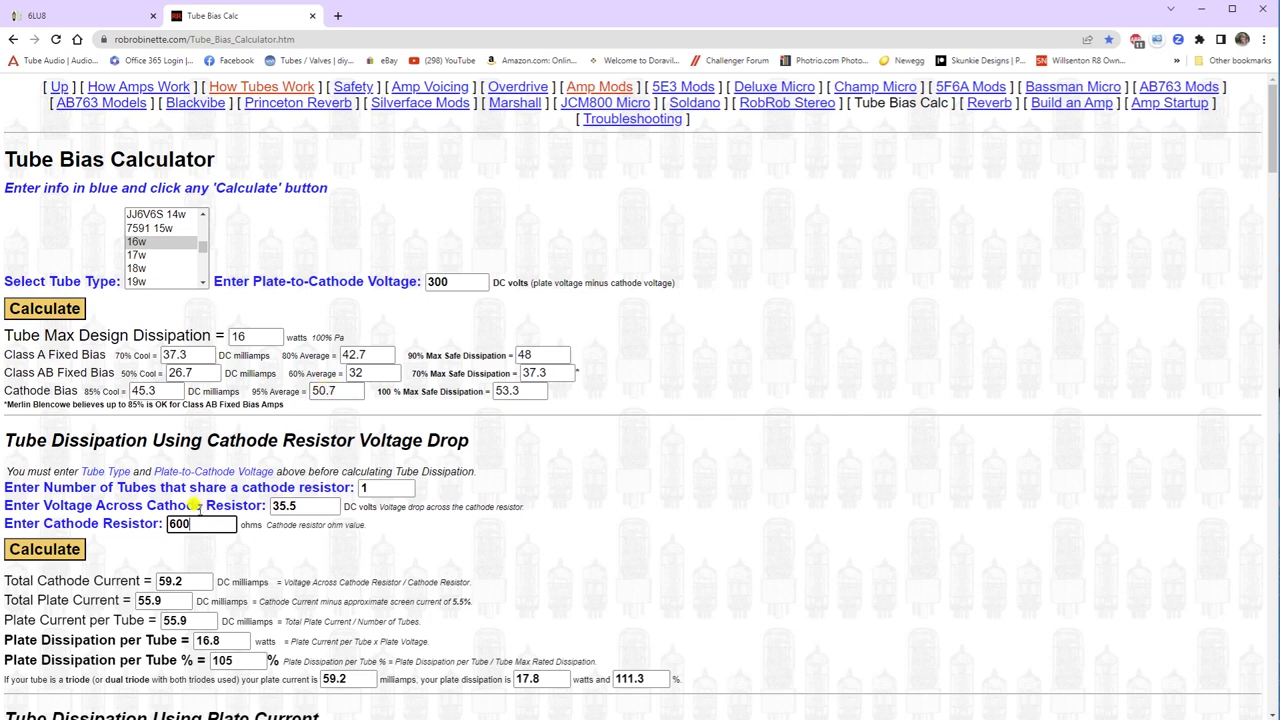
- Set the cathode resistor to 750 ohms and recalculate the tube dissipation
{"action": "left_click_drag", "start_coordinate": [190, 523], "coordinate": [160, 522]}
{"action": "type", "text": "750"}
{"action": "left_click", "coordinate": [44, 549]}
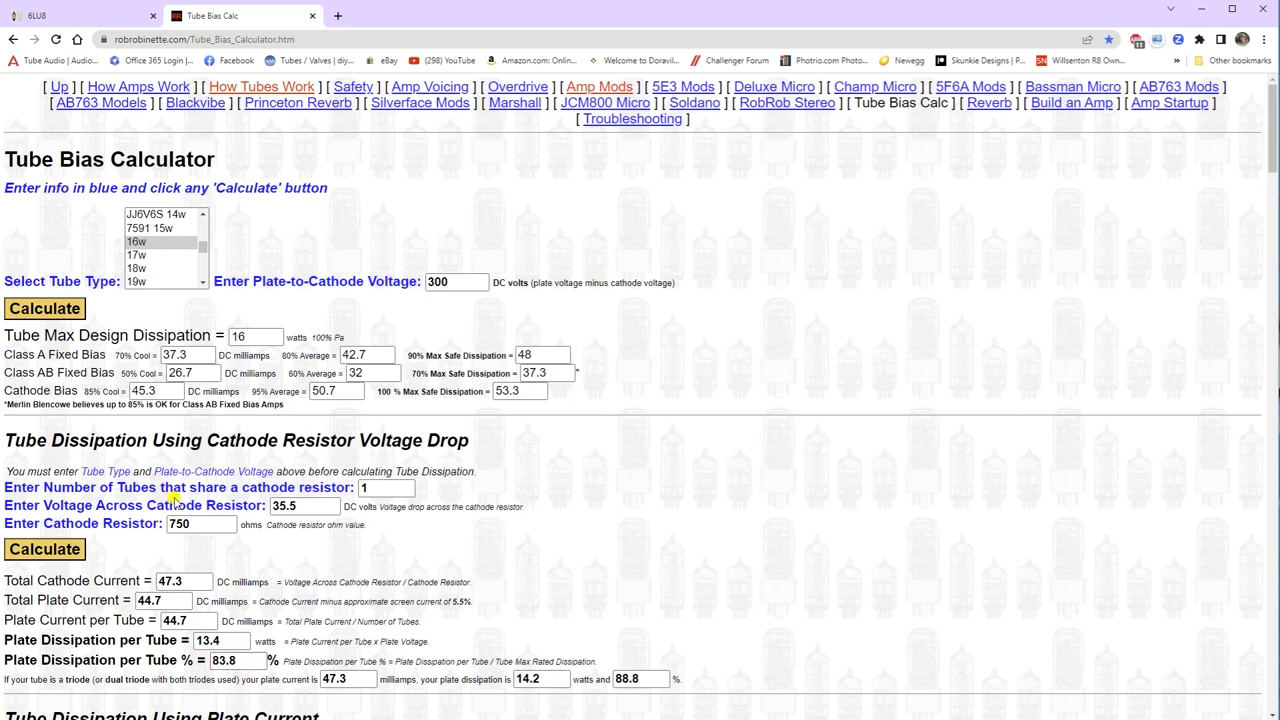
- Set the cathode resistor to 650 ohms and recalculate the tube dissipation
{"action": "left_click_drag", "start_coordinate": [190, 523], "coordinate": [165, 522]}
{"action": "type", "text": "6"}
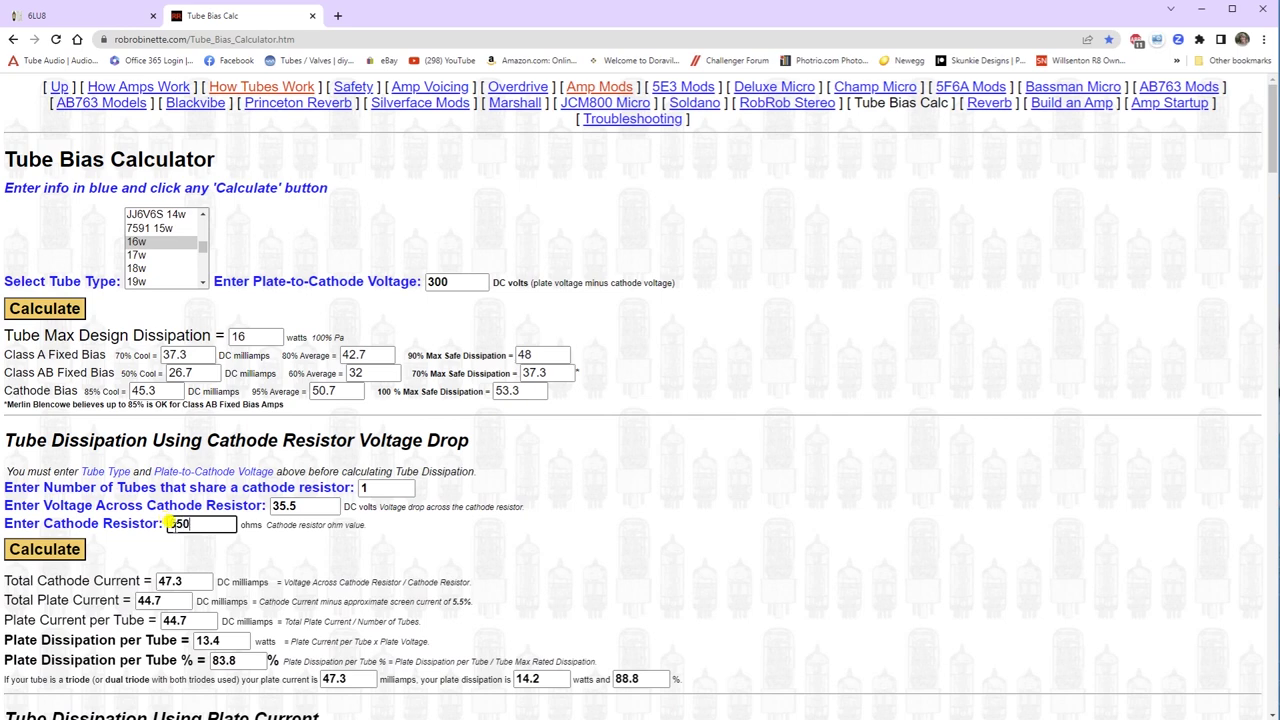
{"action": "type", "text": "50"}
{"action": "left_click", "coordinate": [55, 549]}
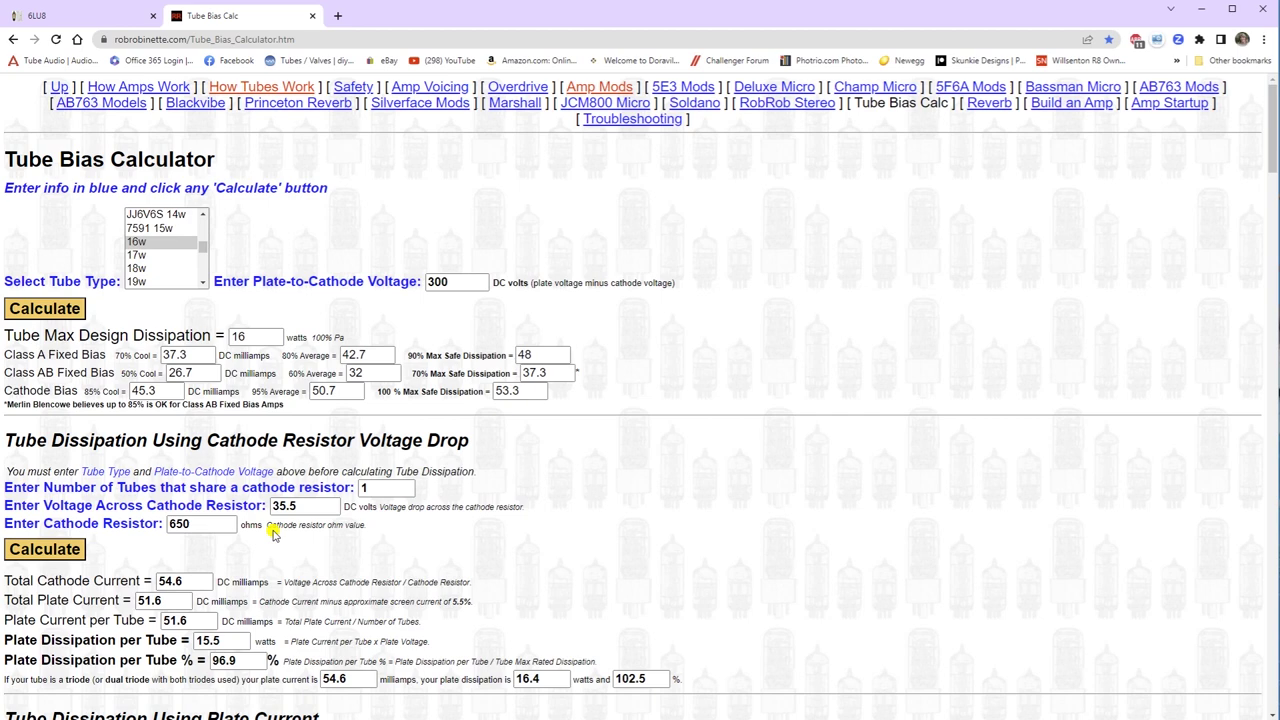
{"action": "left_click", "coordinate": [201, 528]}
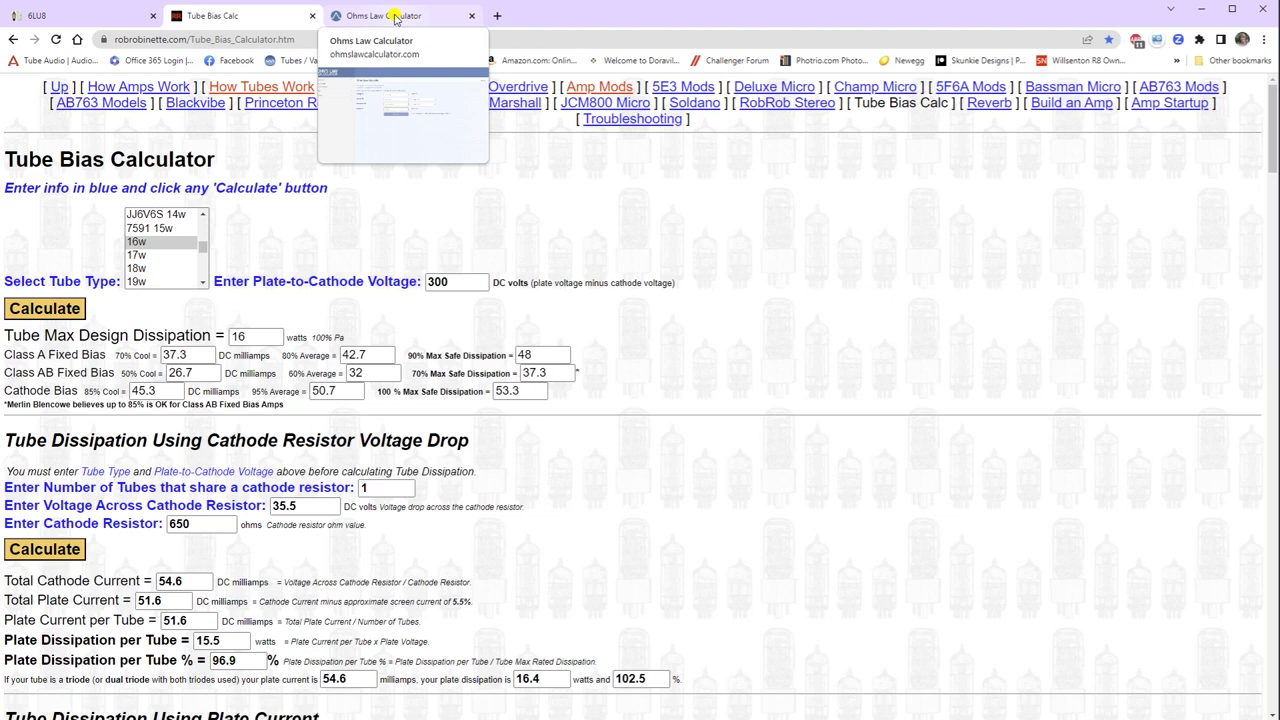
- Switch to the Ohm's Law Calculator page and enter a voltage of 35.5 V and a resistance of 650
{"action": "left_click", "coordinate": [395, 18]}
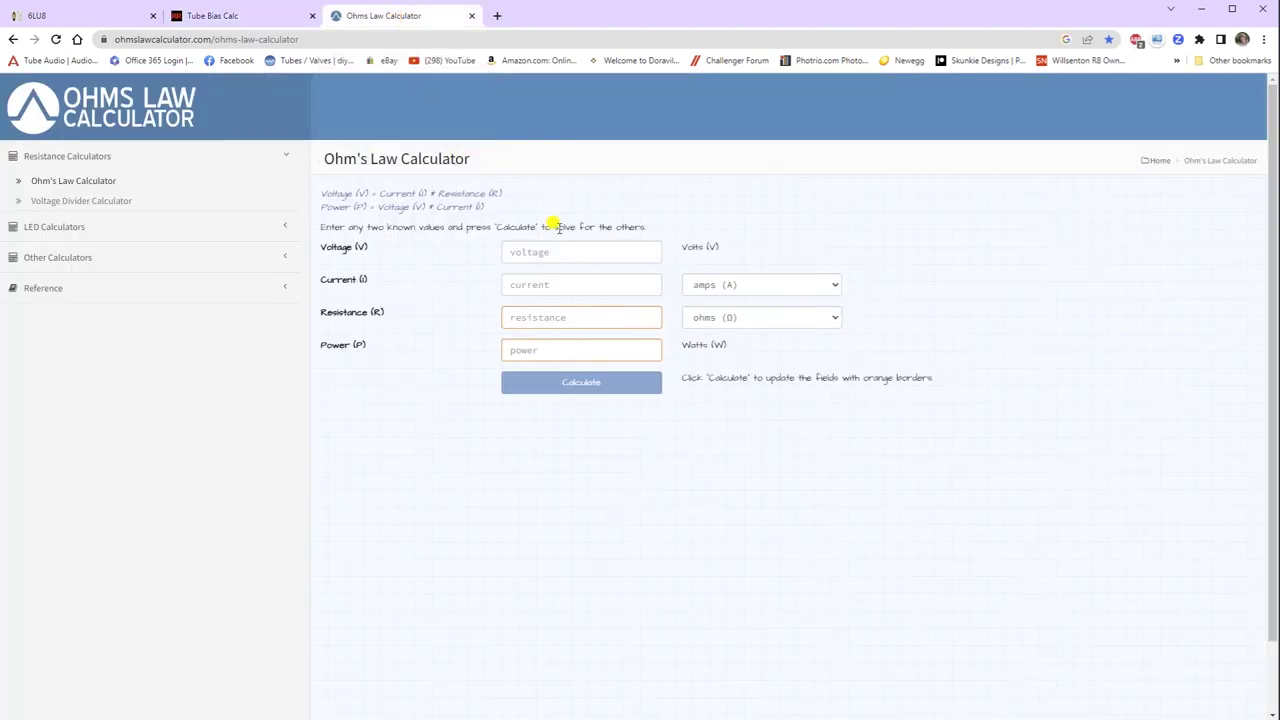
{"action": "left_click", "coordinate": [533, 251]}
{"action": "type", "text": "35.5"}
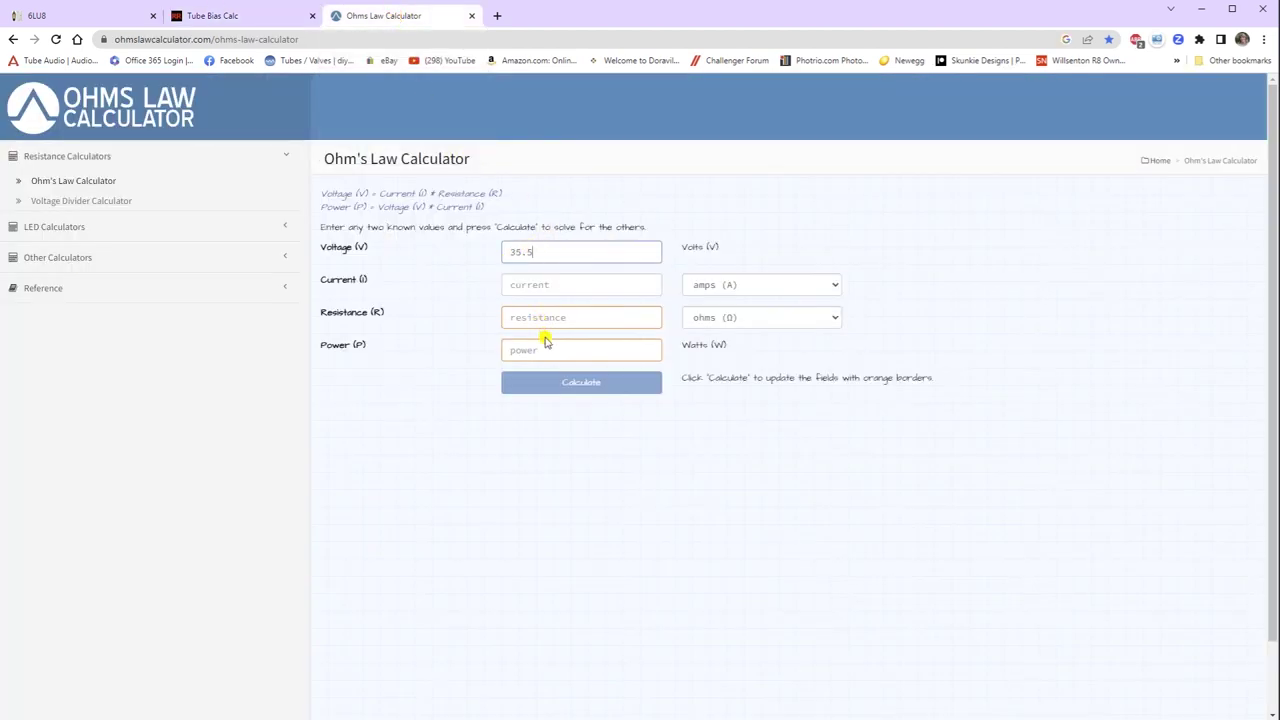
{"action": "left_click", "coordinate": [521, 319]}
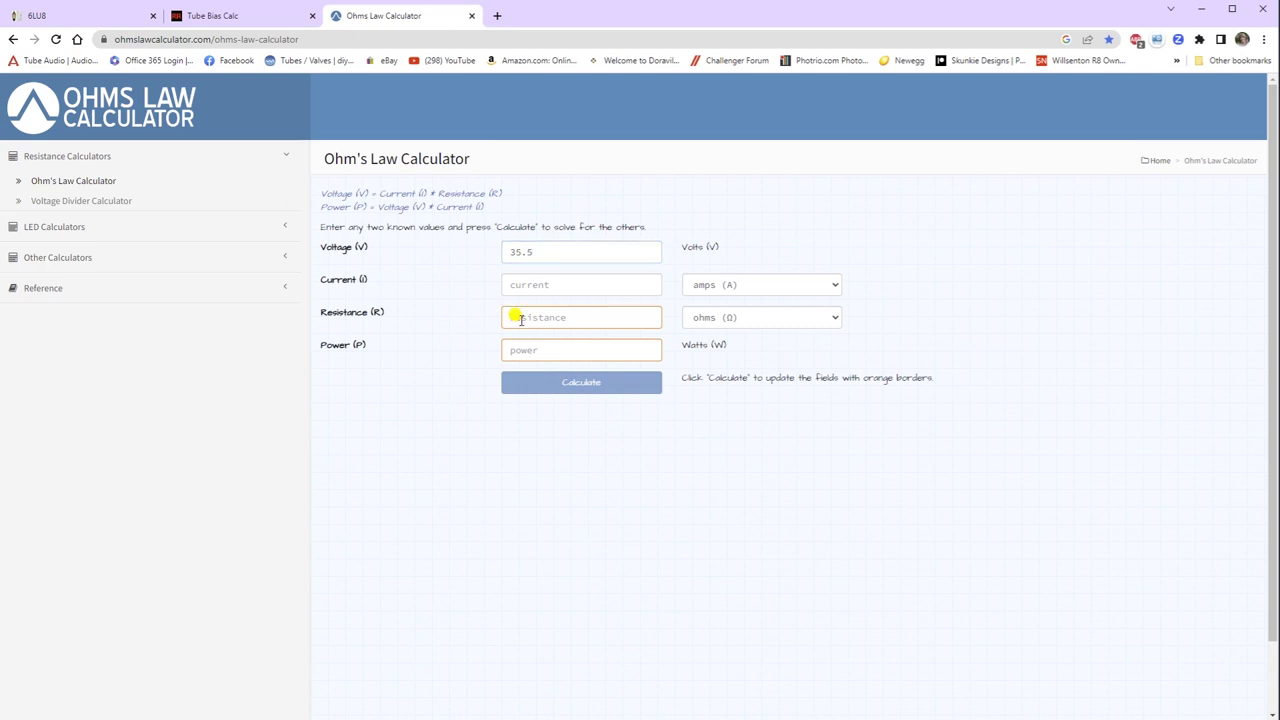
{"action": "type", "text": "1"}
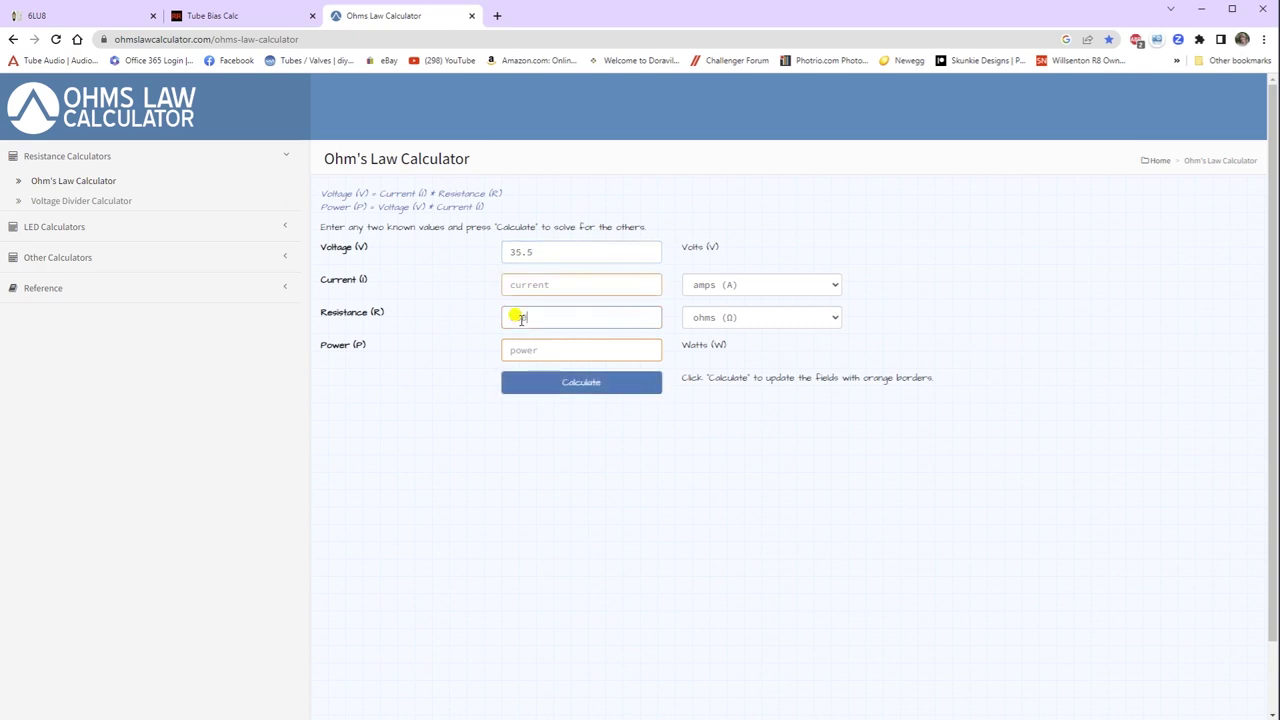
{"action": "type", "text": "50"}
- Keep the resistance in ohms, set the current unit to milliamps, and calculate the current and power
{"action": "left_click", "coordinate": [830, 318]}
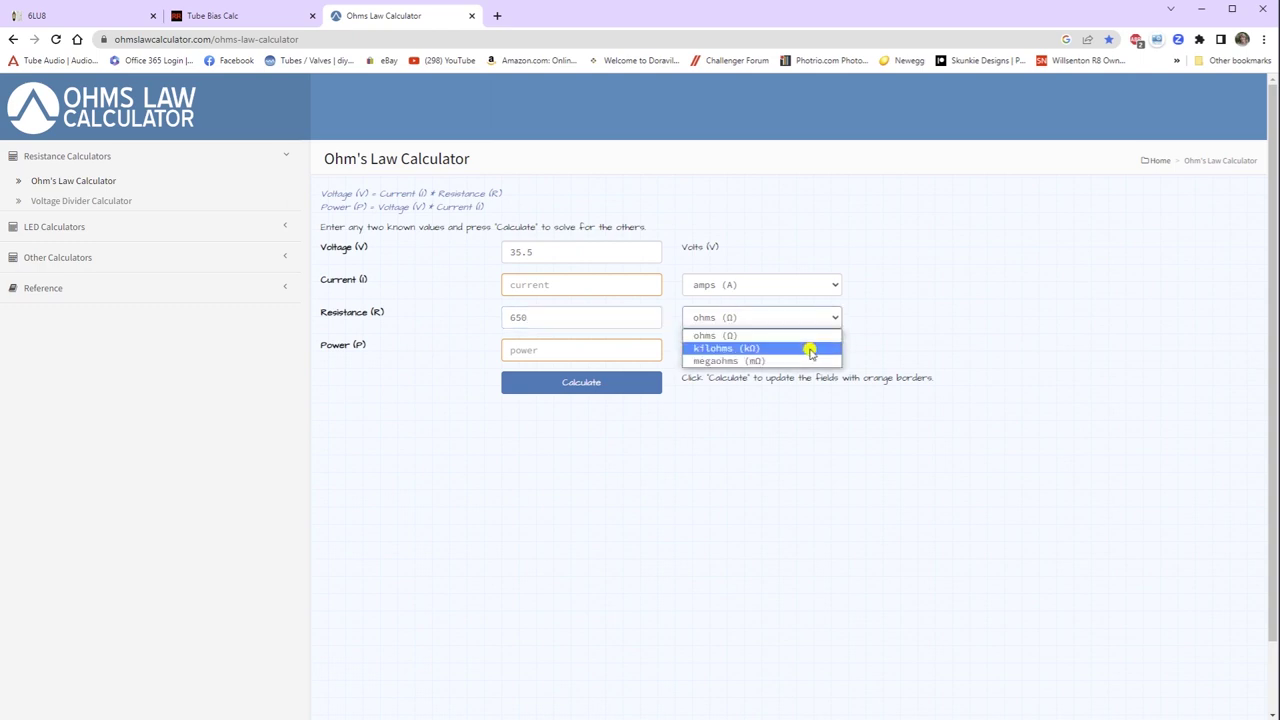
{"action": "left_click", "coordinate": [834, 318]}
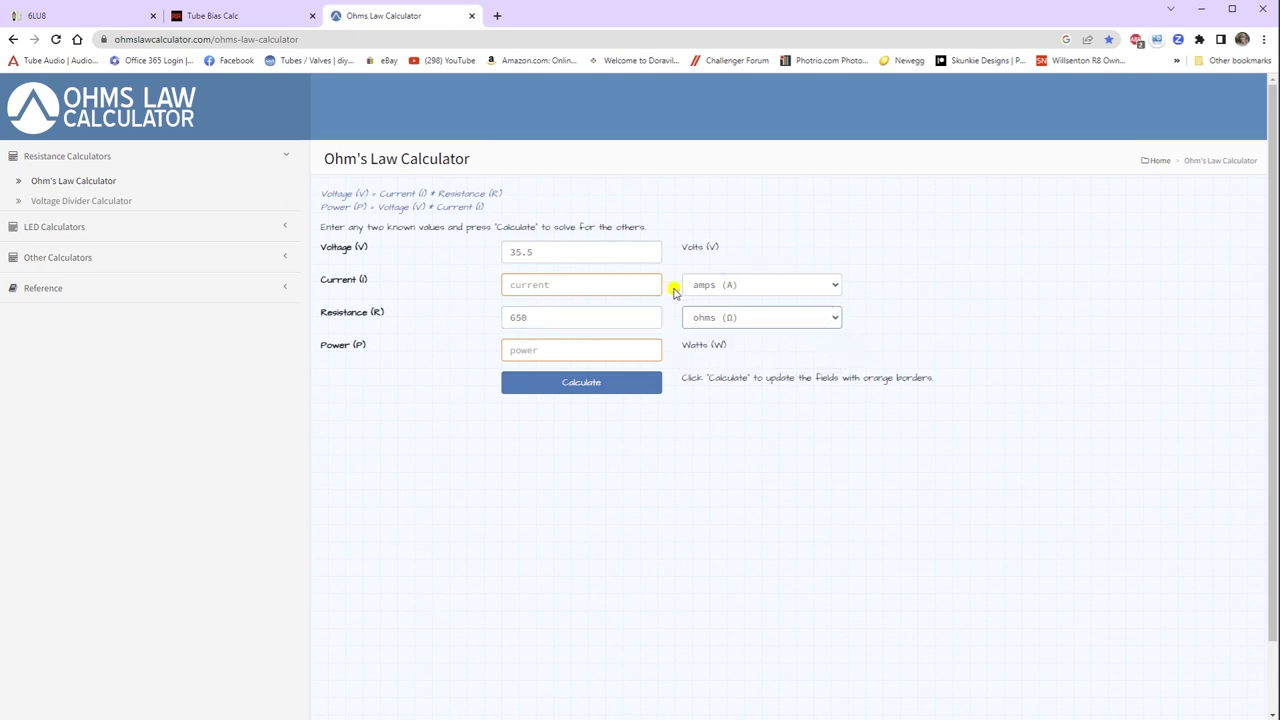
{"action": "left_click", "coordinate": [834, 287]}
{"action": "left_click", "coordinate": [733, 316]}
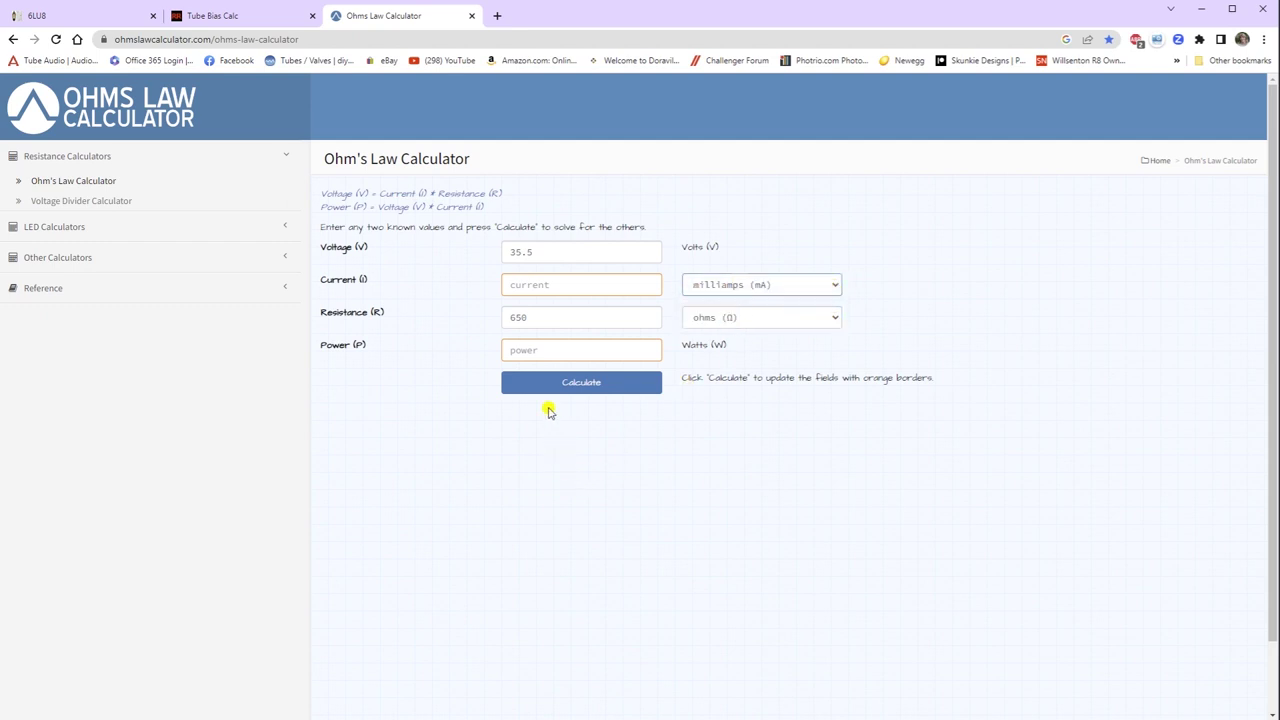
{"action": "left_click", "coordinate": [579, 389]}
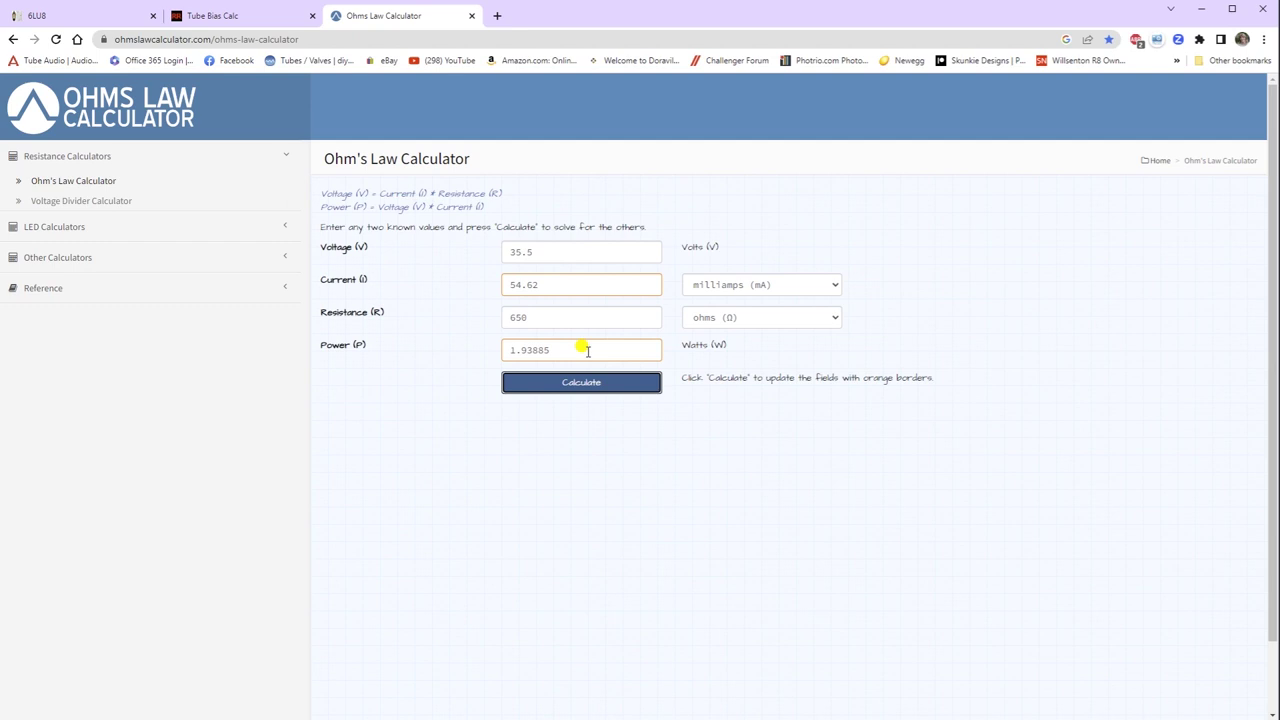
- Change the resistance to 700 ohms and recalculate the resistor's current and power
{"action": "double_click", "coordinate": [530, 317]}
{"action": "type", "text": "700"}
{"action": "left_click", "coordinate": [586, 385]}
- Return to the Tube Bias Calculator and recalculate the tube dissipation with a 700 ohm cathode resistor
{"action": "left_click", "coordinate": [242, 18]}
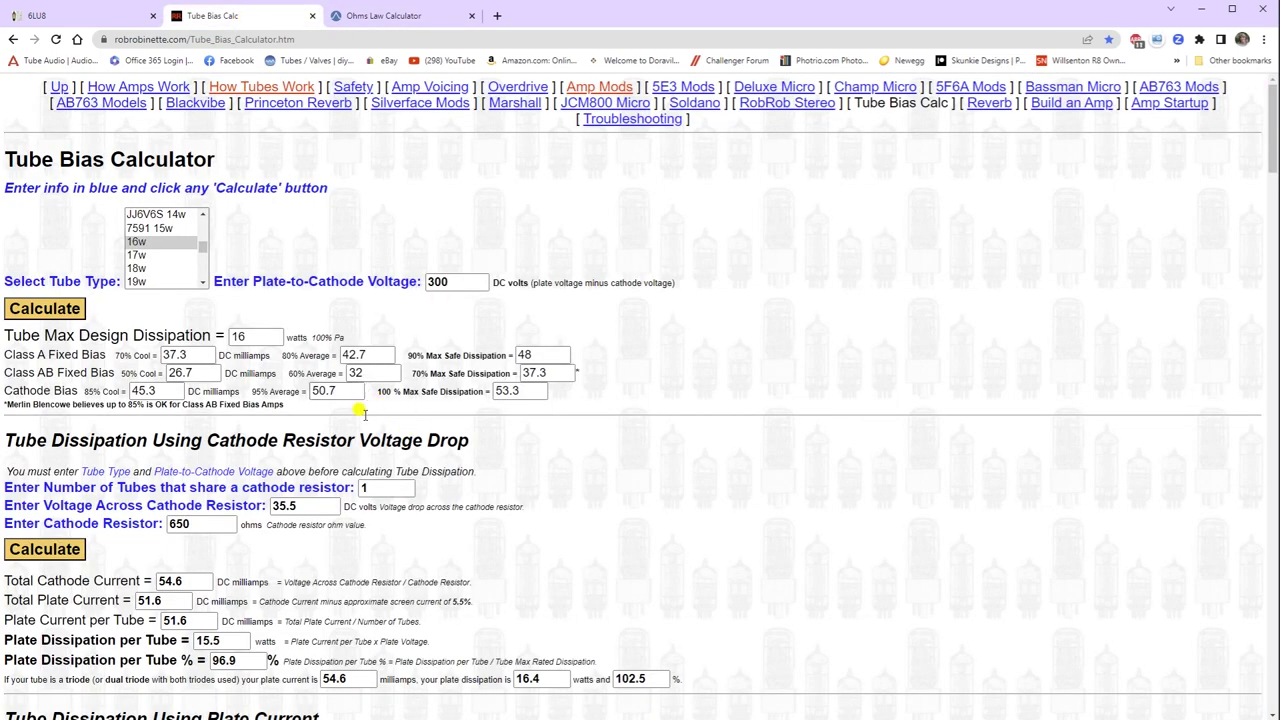
{"action": "left_click", "coordinate": [203, 530]}
{"action": "left_click_drag", "start_coordinate": [203, 533], "coordinate": [160, 522]}
{"action": "type", "text": "700"}
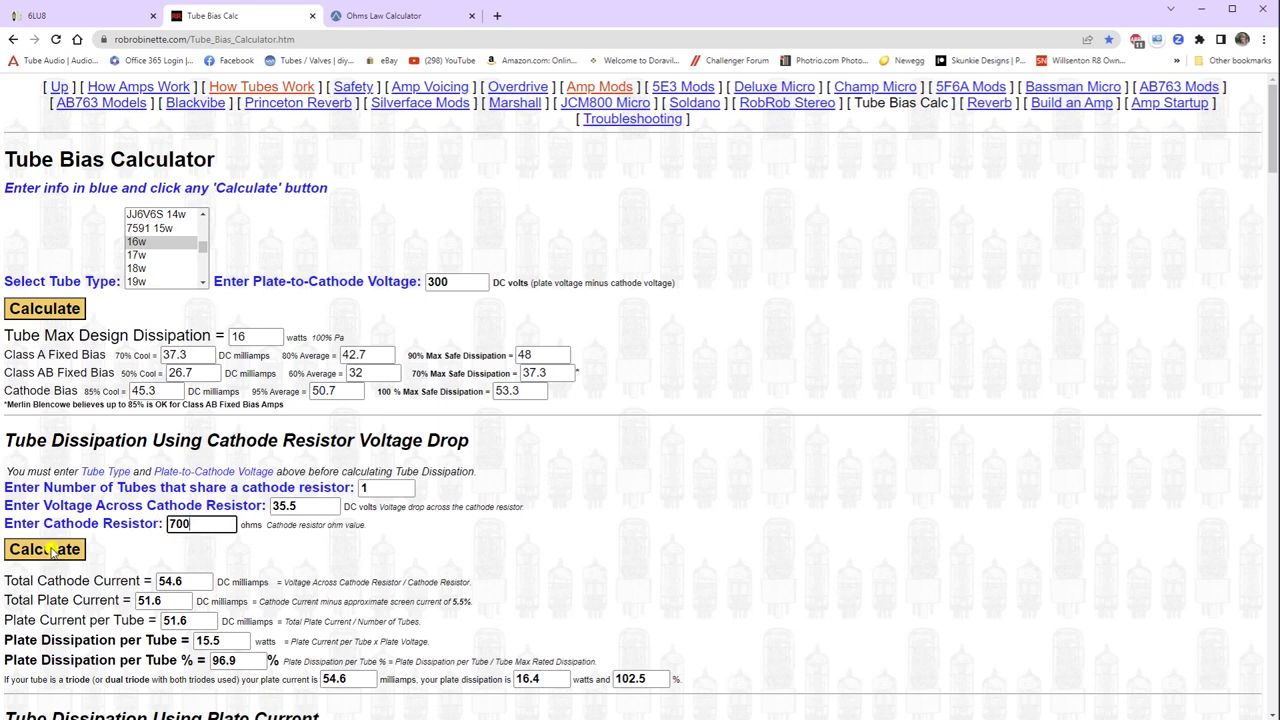
{"action": "left_click", "coordinate": [50, 552]}
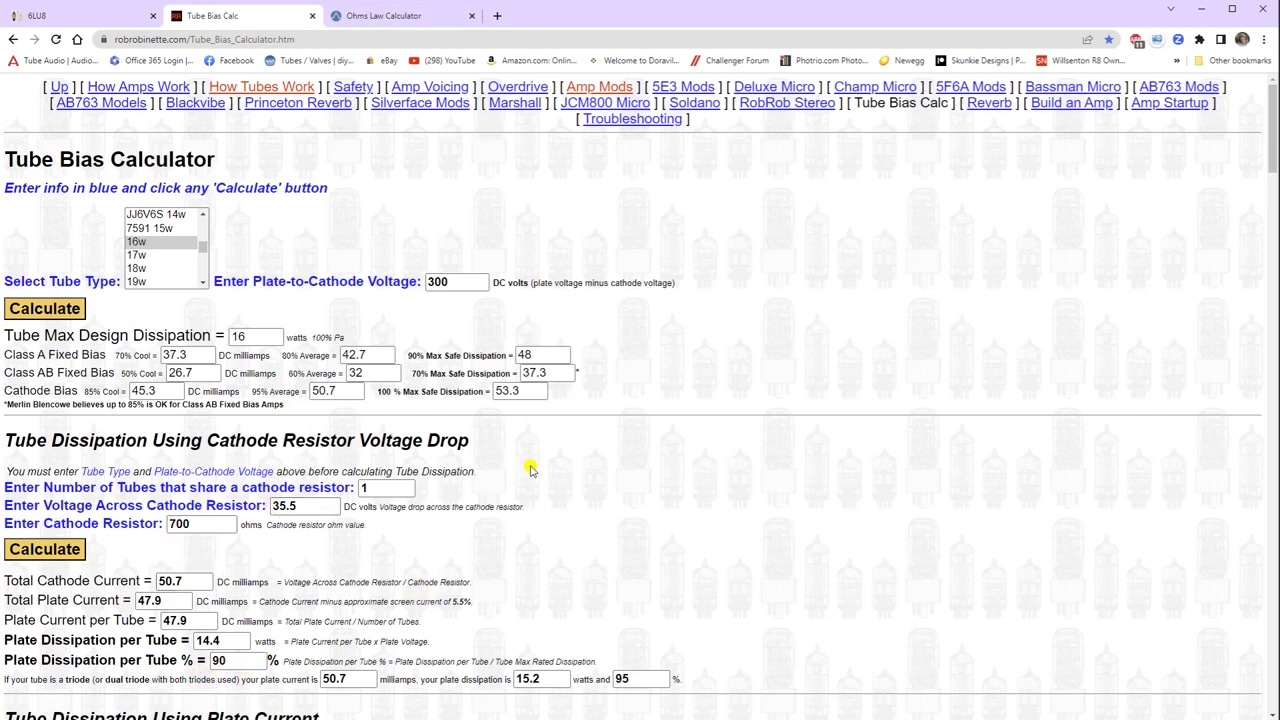
- On the Bypass Capacitor Calculator page, calculate the capacitor for a 20 Hz frequency and a 700 ohm parallel resistor
{"action": "left_click", "coordinate": [398, 14]}
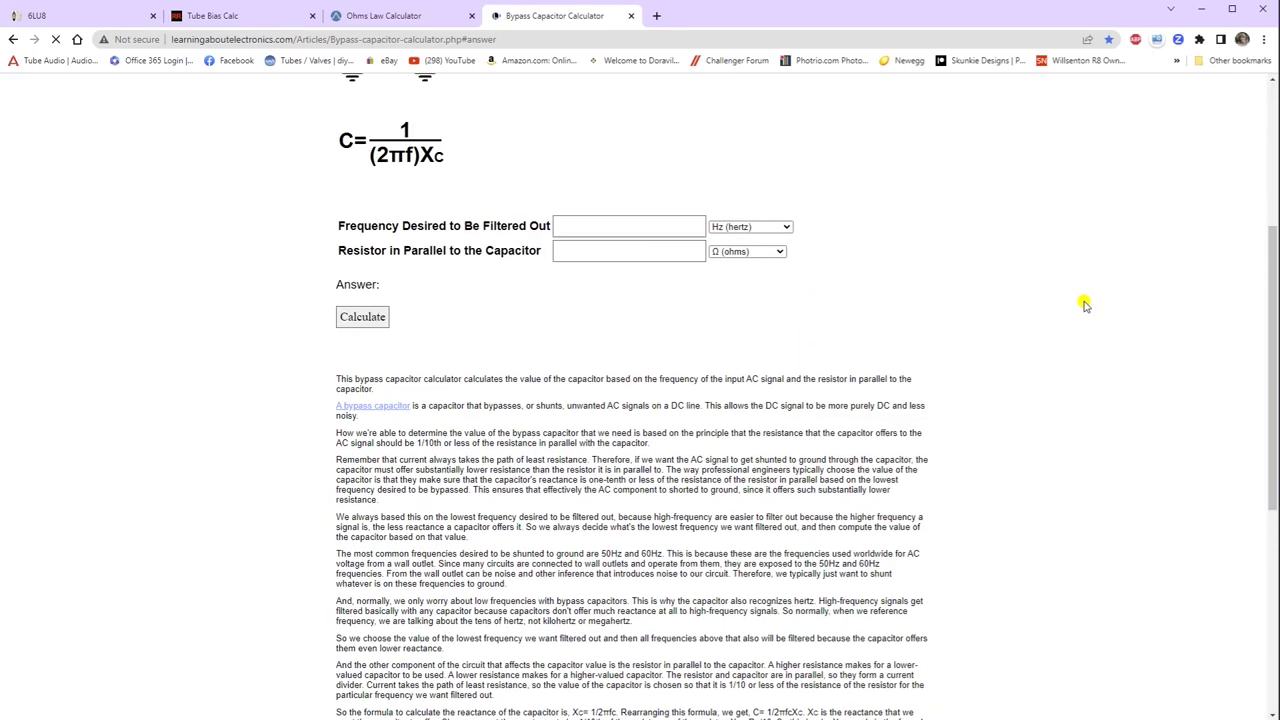
{"action": "scroll", "coordinate": [1085, 305], "scroll_direction": "up", "scroll_amount": 3}
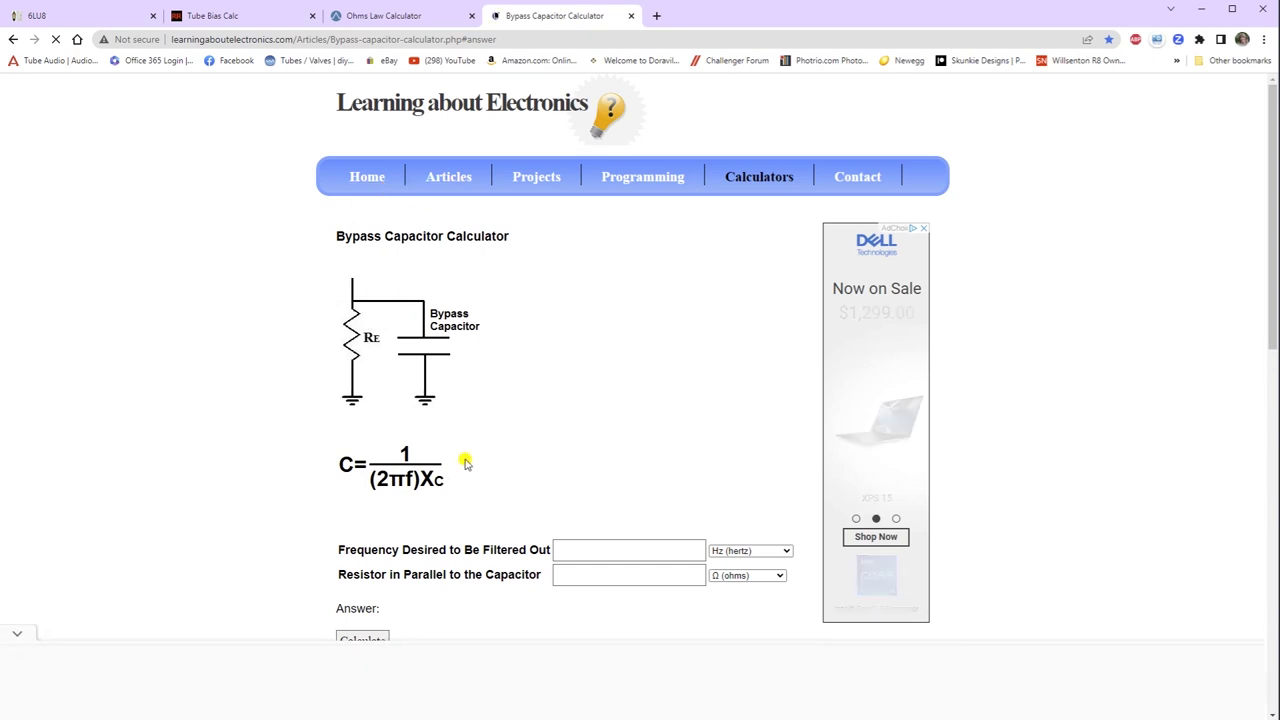
{"action": "scroll", "coordinate": [646, 430], "scroll_direction": "down", "scroll_amount": 1}
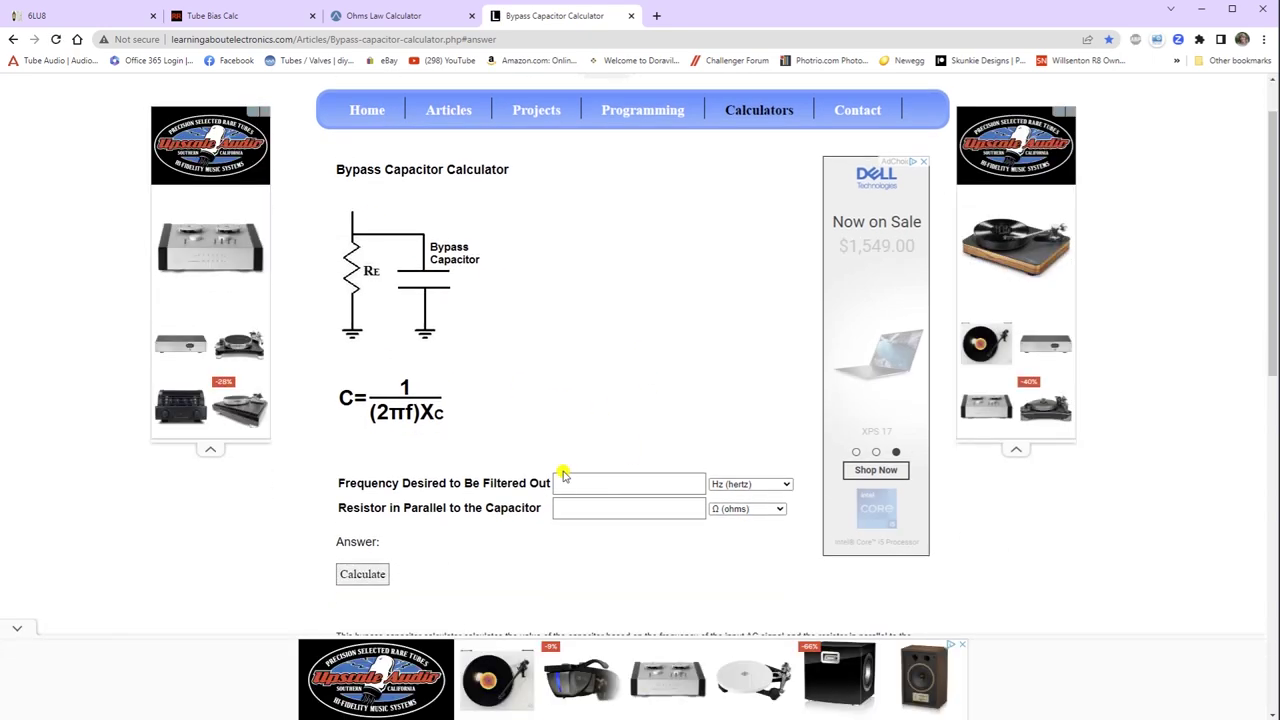
{"action": "left_click", "coordinate": [563, 483]}
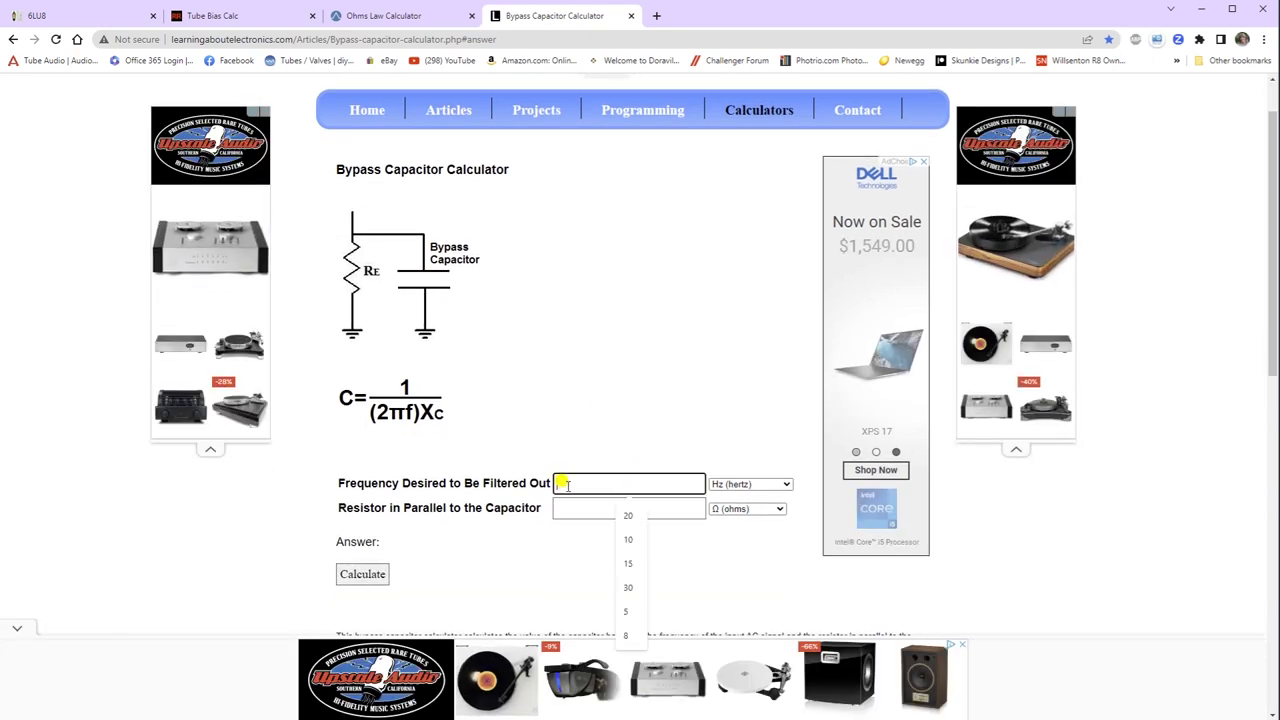
{"action": "left_click", "coordinate": [623, 515]}
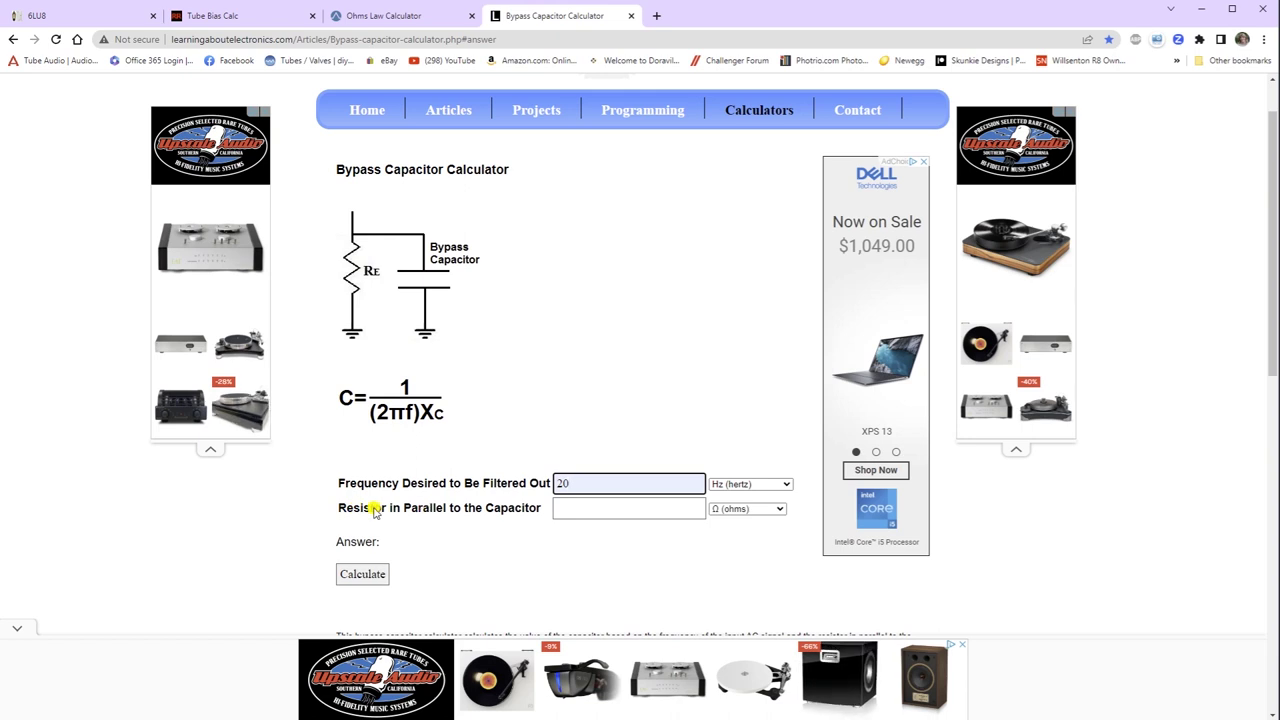
{"action": "left_click", "coordinate": [565, 508]}
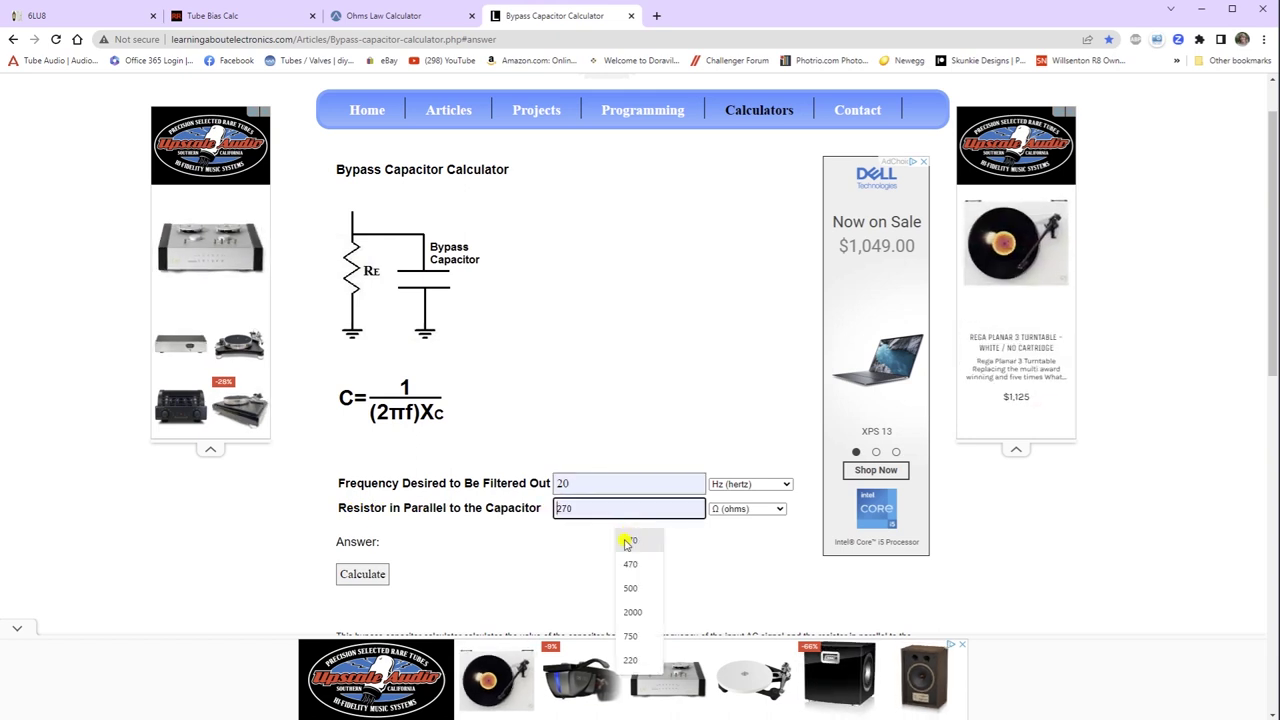
{"action": "type", "text": "700"}
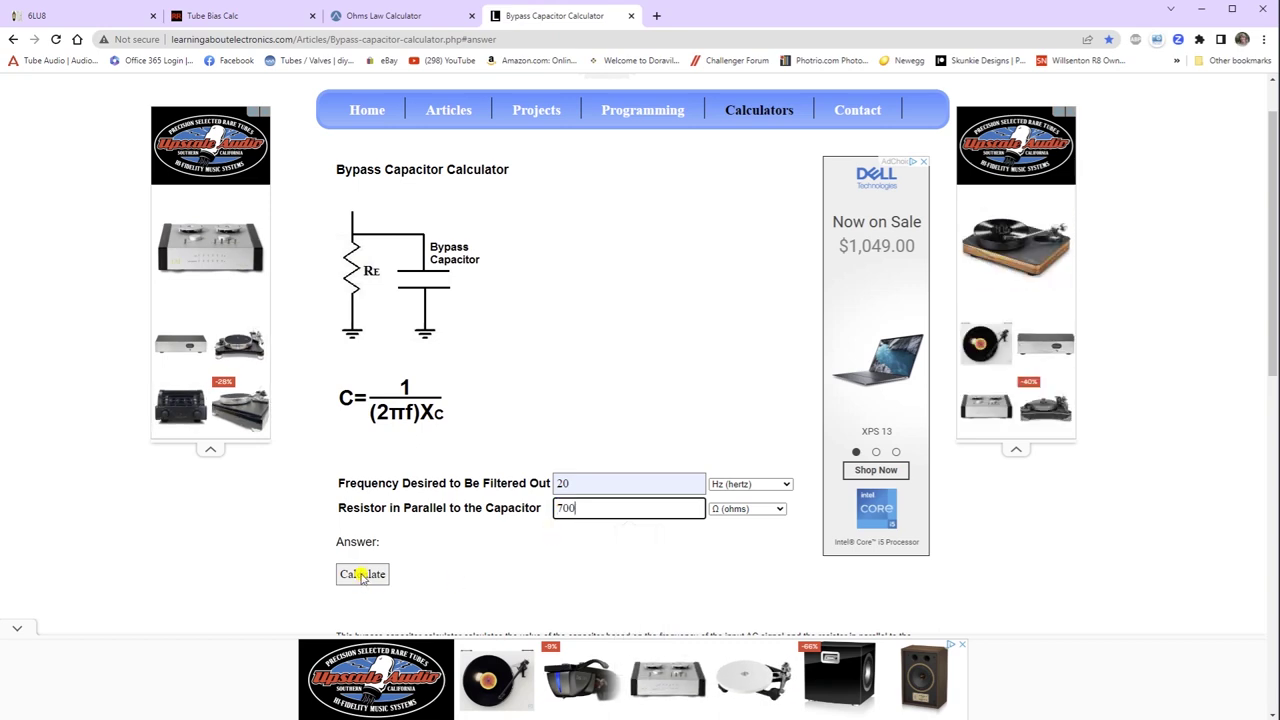
{"action": "left_click", "coordinate": [363, 576]}
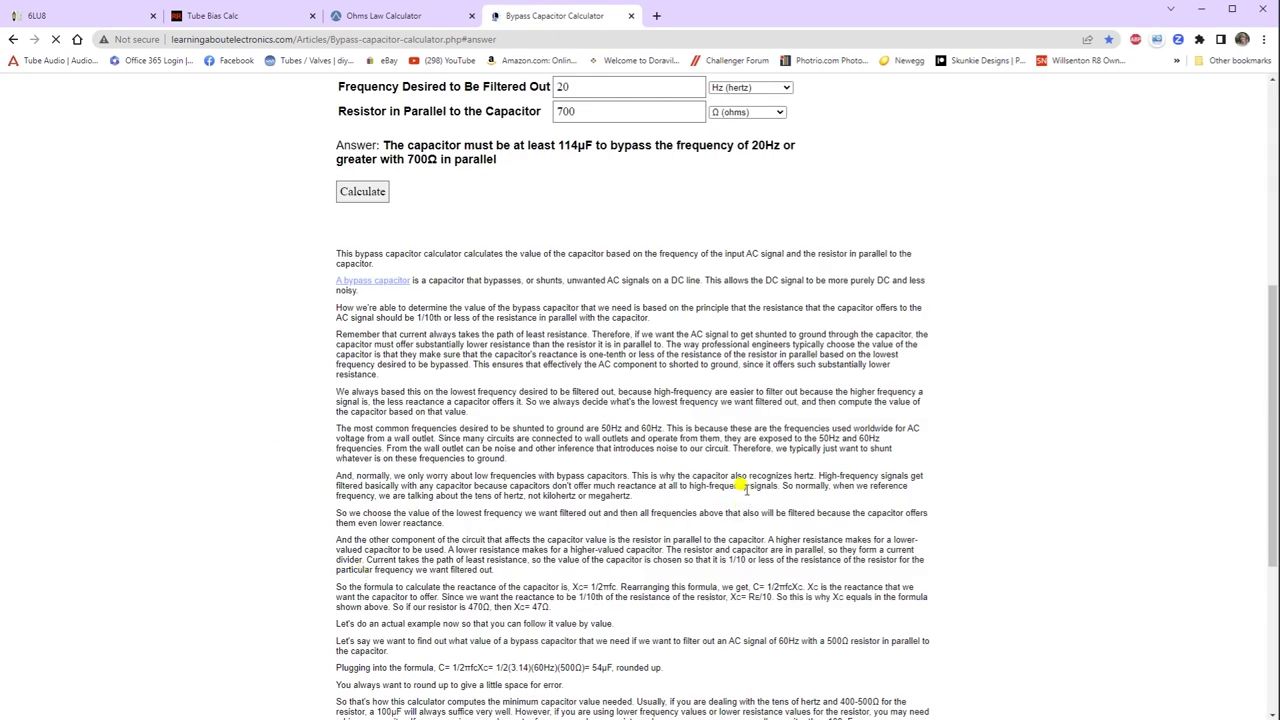
- Change the frequency to be filtered out to 15 Hz and recalculate the bypass capacitor
{"action": "scroll", "coordinate": [740, 485], "scroll_direction": "up", "scroll_amount": 3}
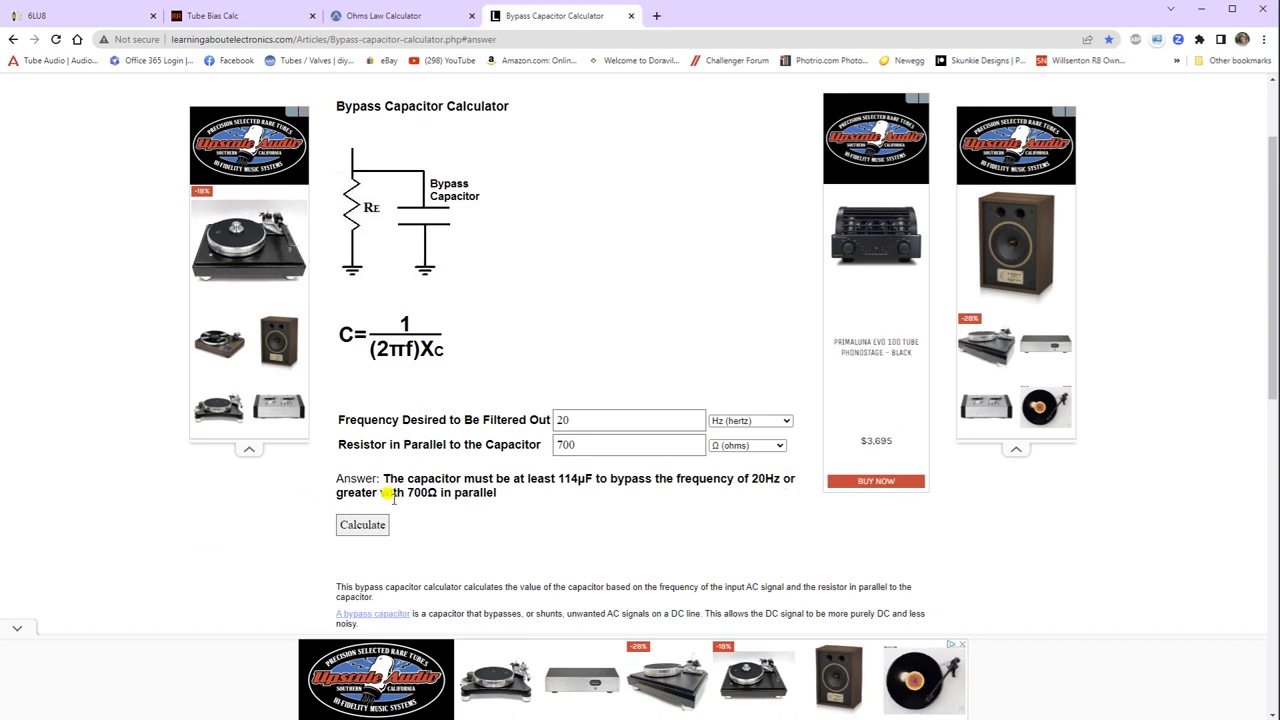
{"action": "double_click", "coordinate": [558, 420]}
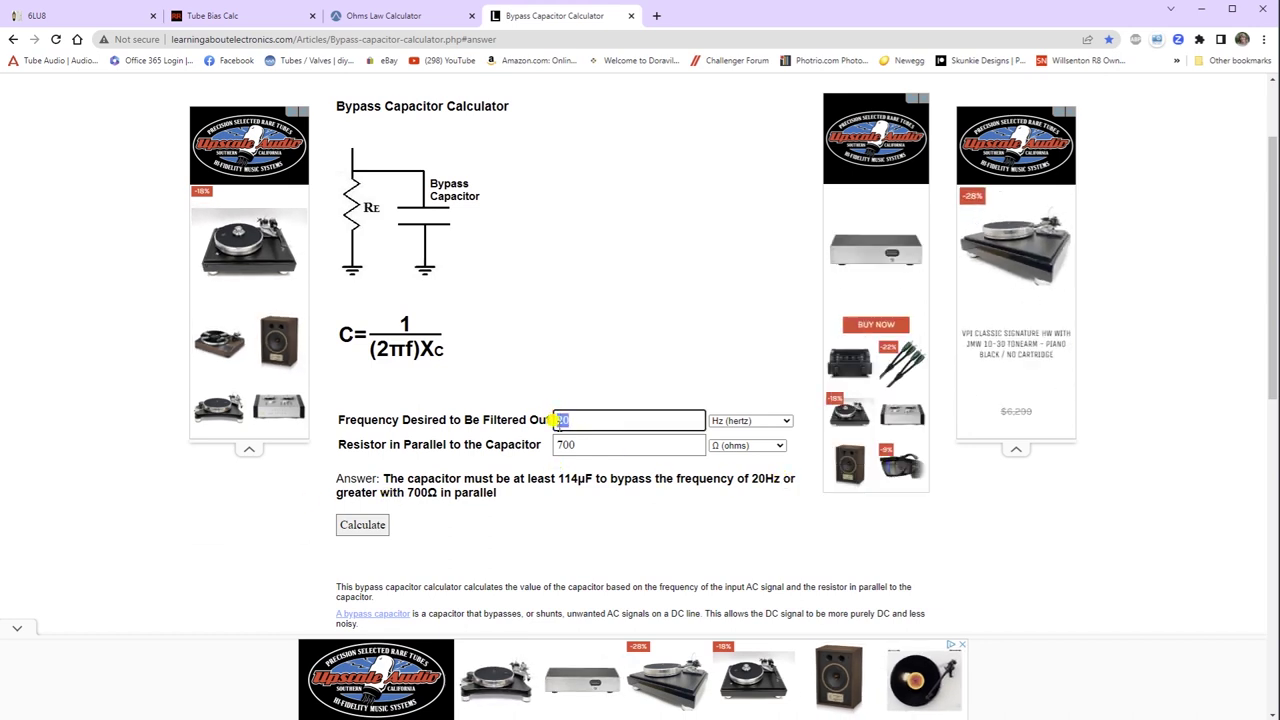
{"action": "type", "text": "15"}
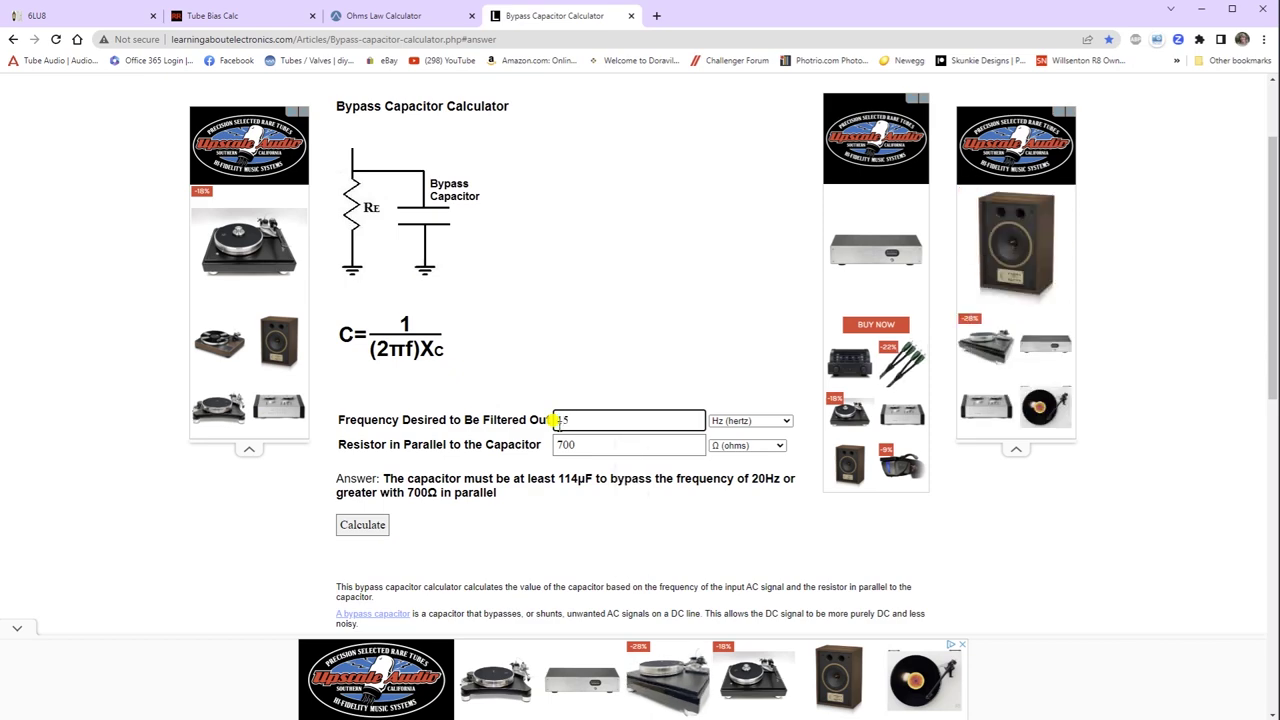
{"action": "left_click", "coordinate": [367, 525]}
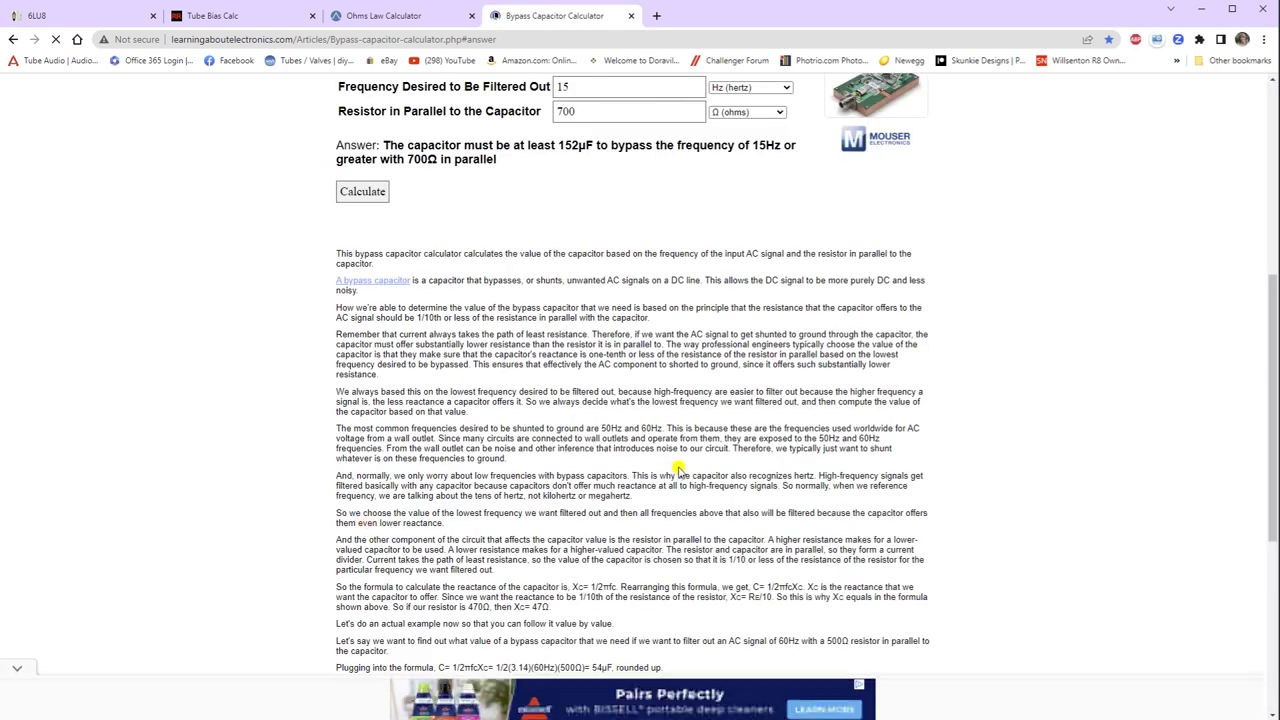
{"action": "scroll", "coordinate": [660, 458], "scroll_direction": "up", "scroll_amount": 5}
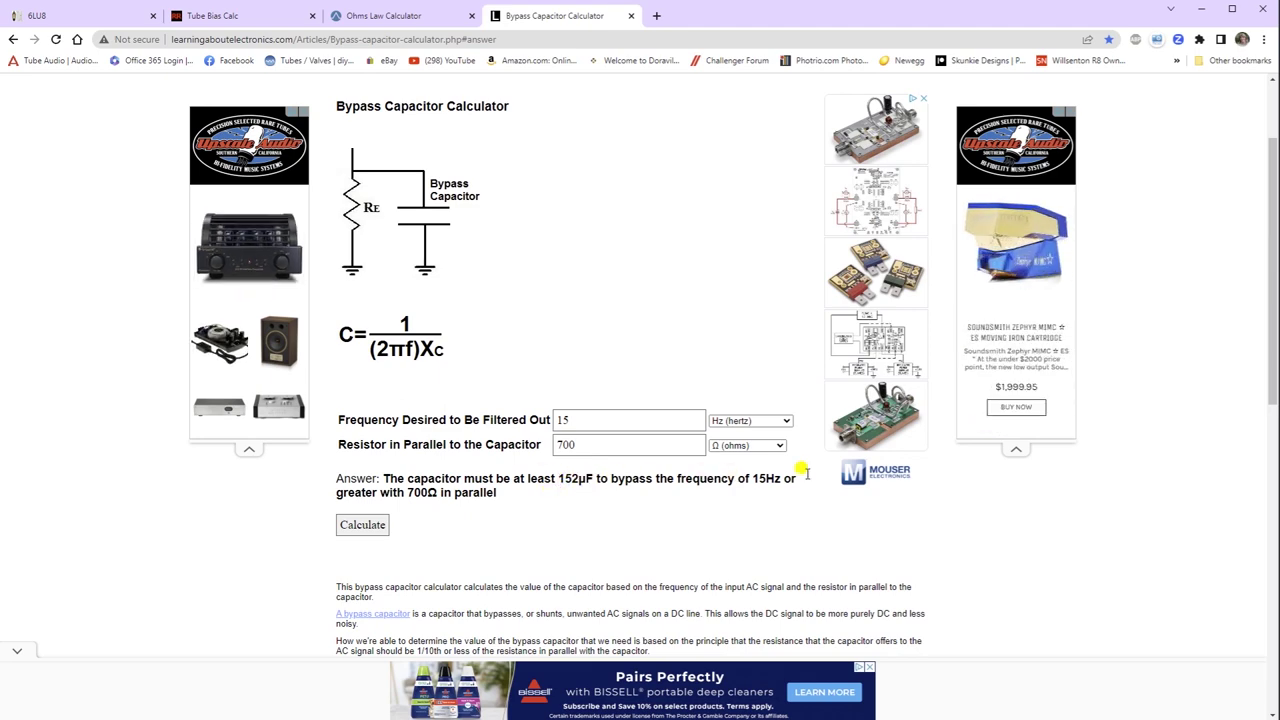
{"action": "double_click", "coordinate": [572, 443]}
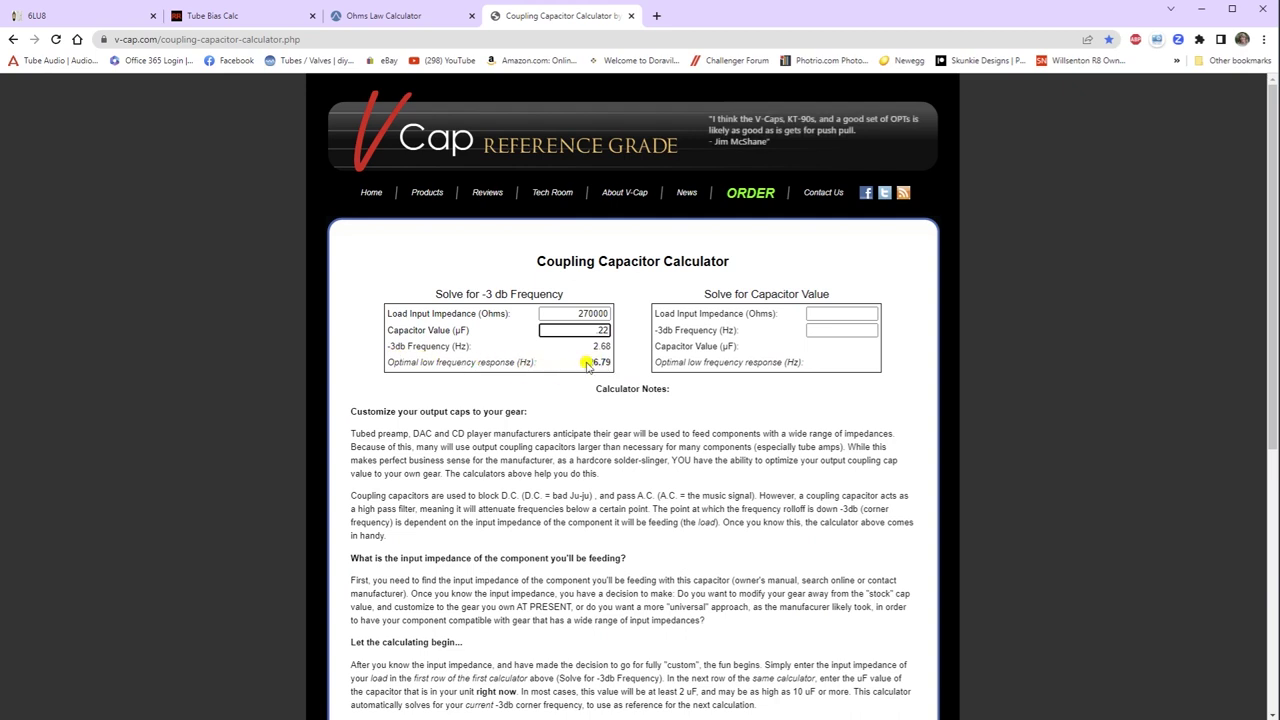
- On the Coupling Capacitor Calculator, solve the -3 dB frequency for .33 µF with 270000 ohms, and for .15 µF with 620000 ohms
{"action": "double_click", "coordinate": [608, 330]}
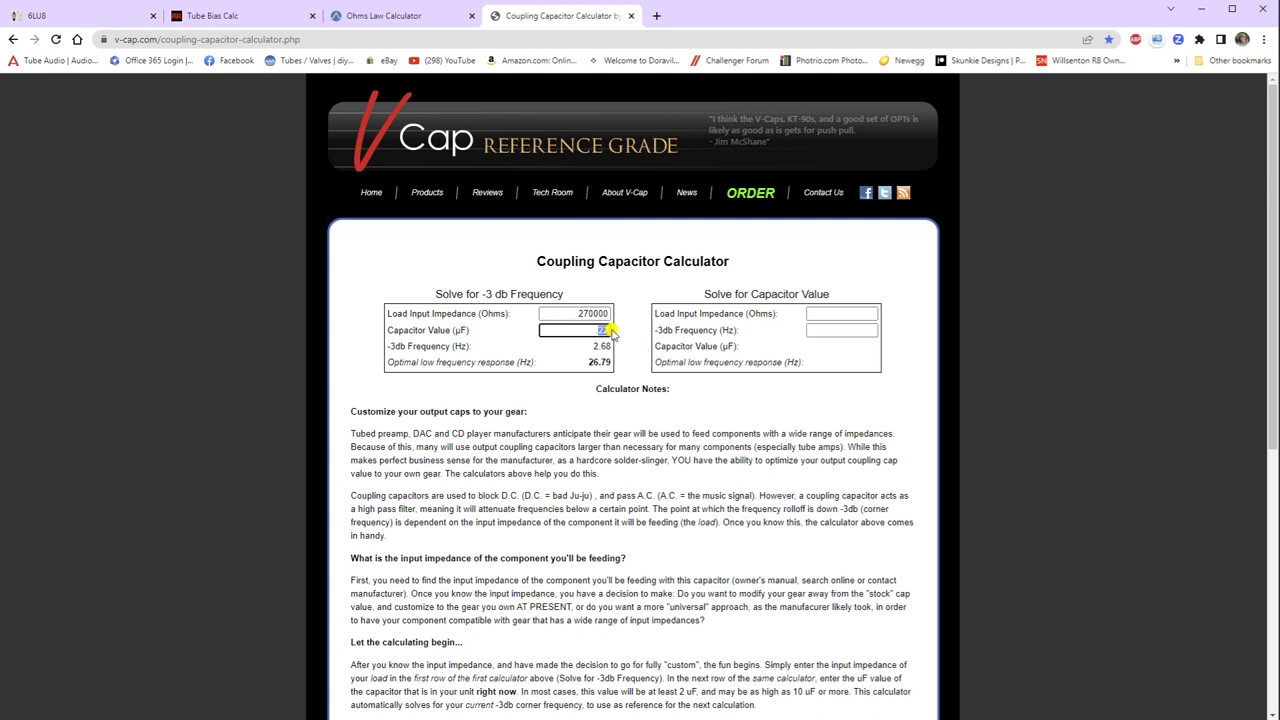
{"action": "type", "text": ".33"}
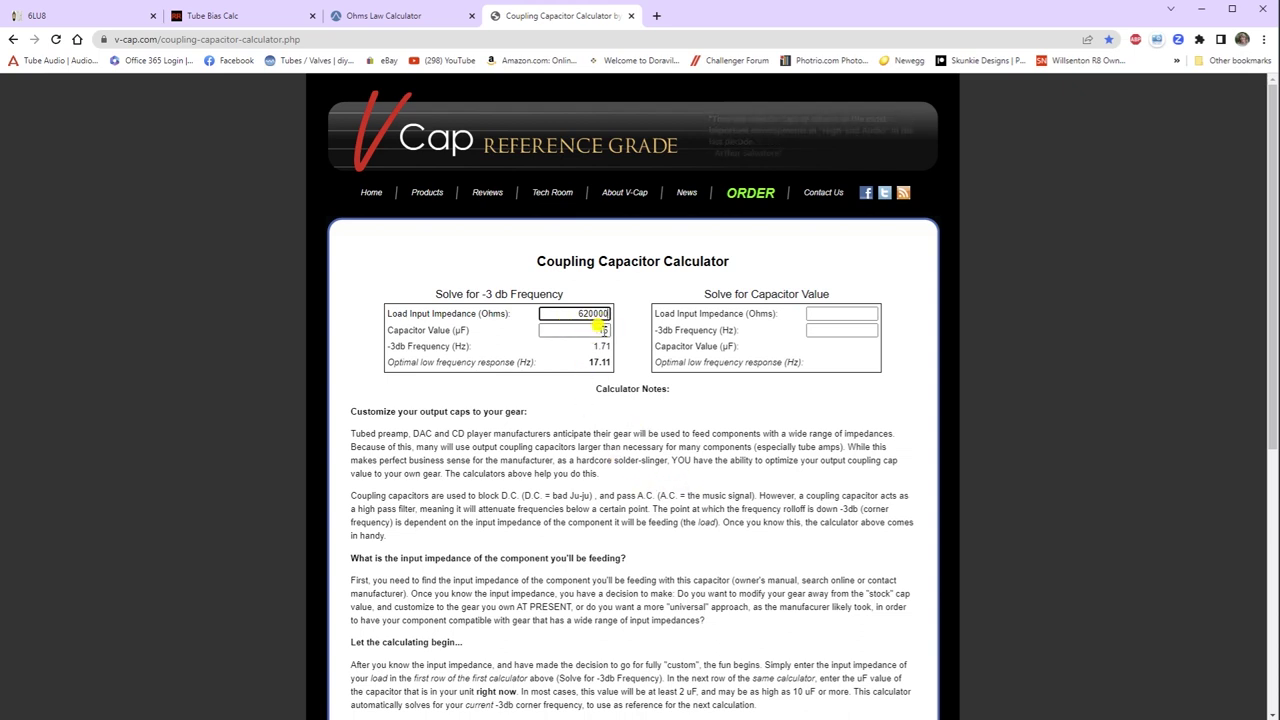
{"action": "left_click", "coordinate": [603, 327]}
{"action": "type", "text": "15"}
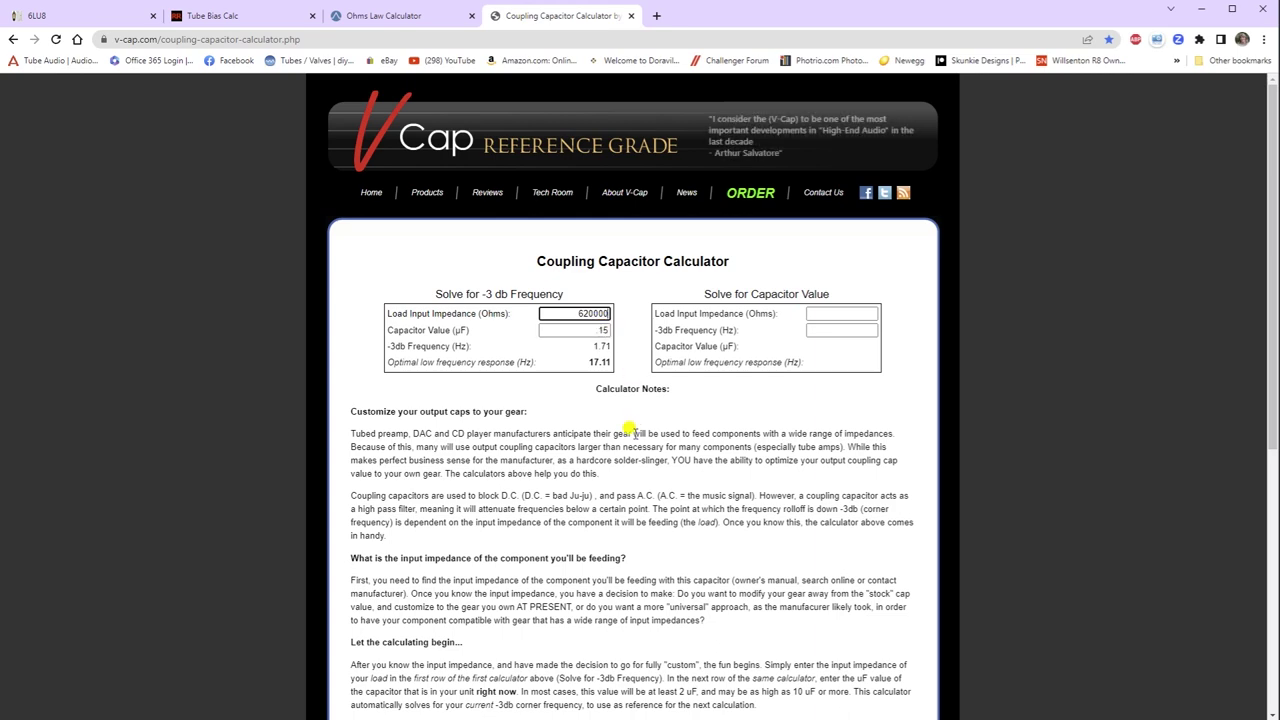
- Read the calculator notes and highlight the passage on higher capacitor values putting more material in the signal path
{"action": "scroll", "coordinate": [697, 424], "scroll_direction": "down", "scroll_amount": 3}
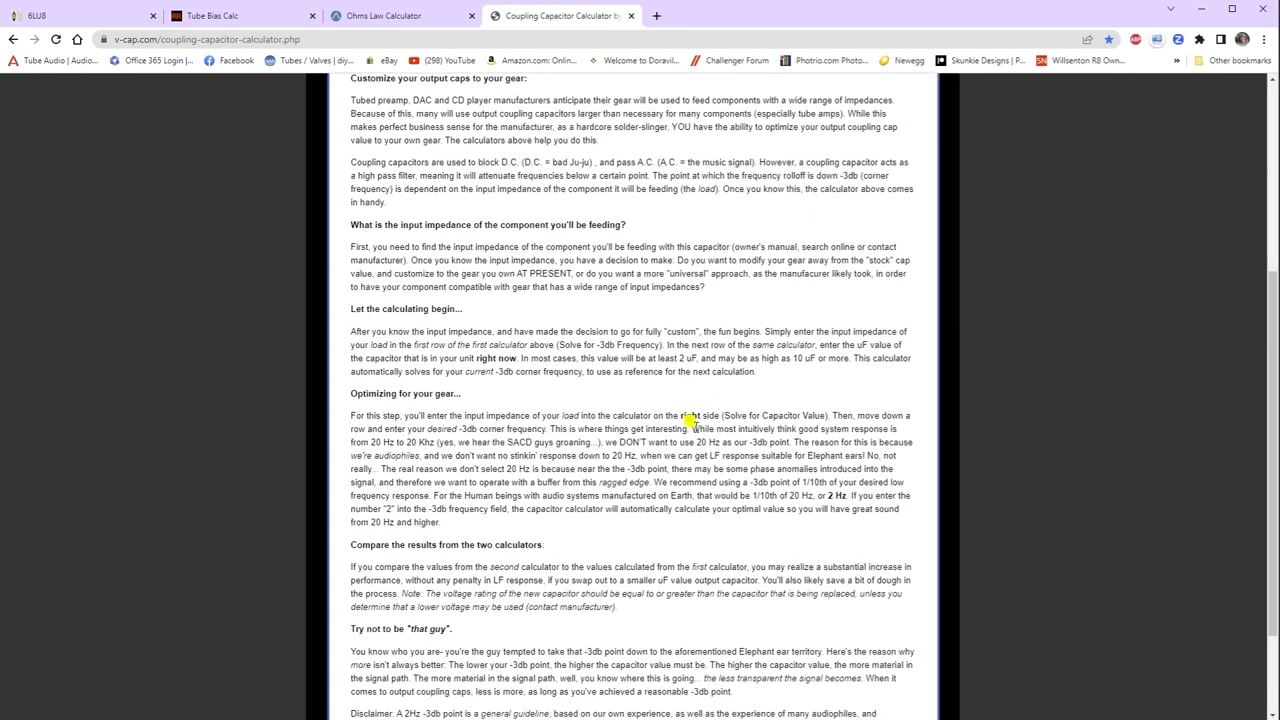
{"action": "scroll", "coordinate": [697, 427], "scroll_direction": "down", "scroll_amount": 2}
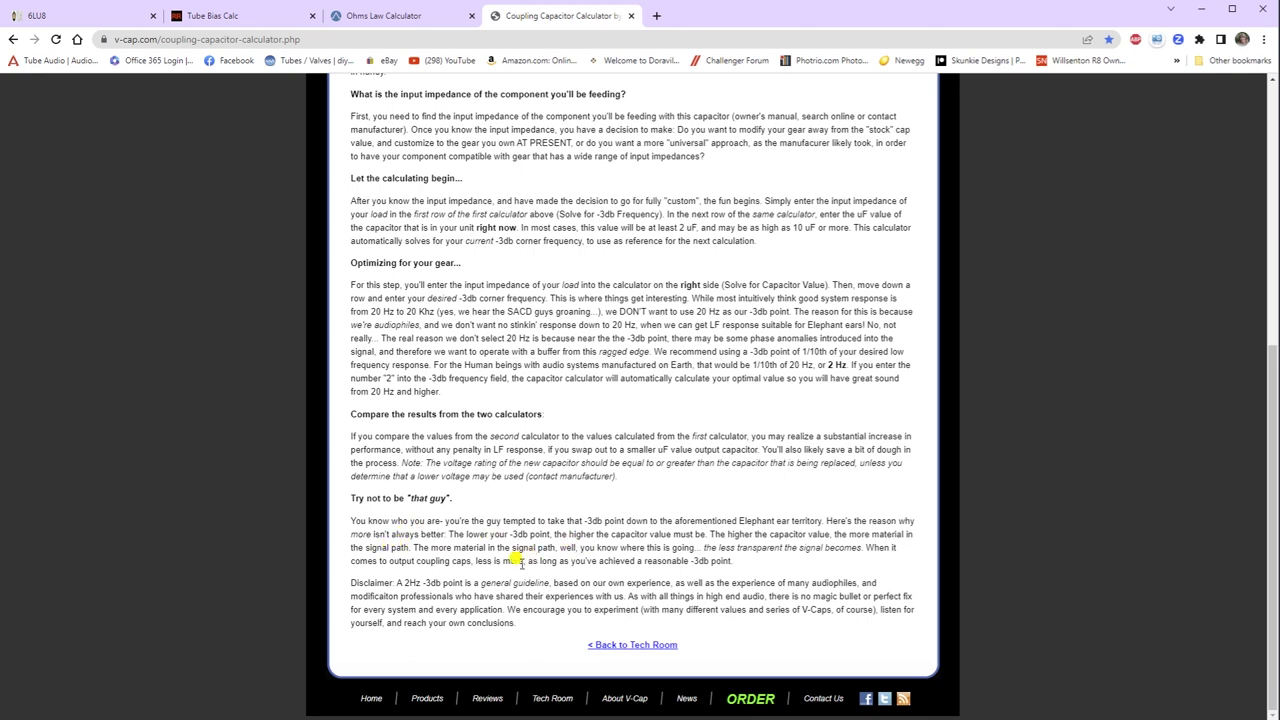
{"action": "left_click_drag", "start_coordinate": [710, 534], "coordinate": [862, 547]}
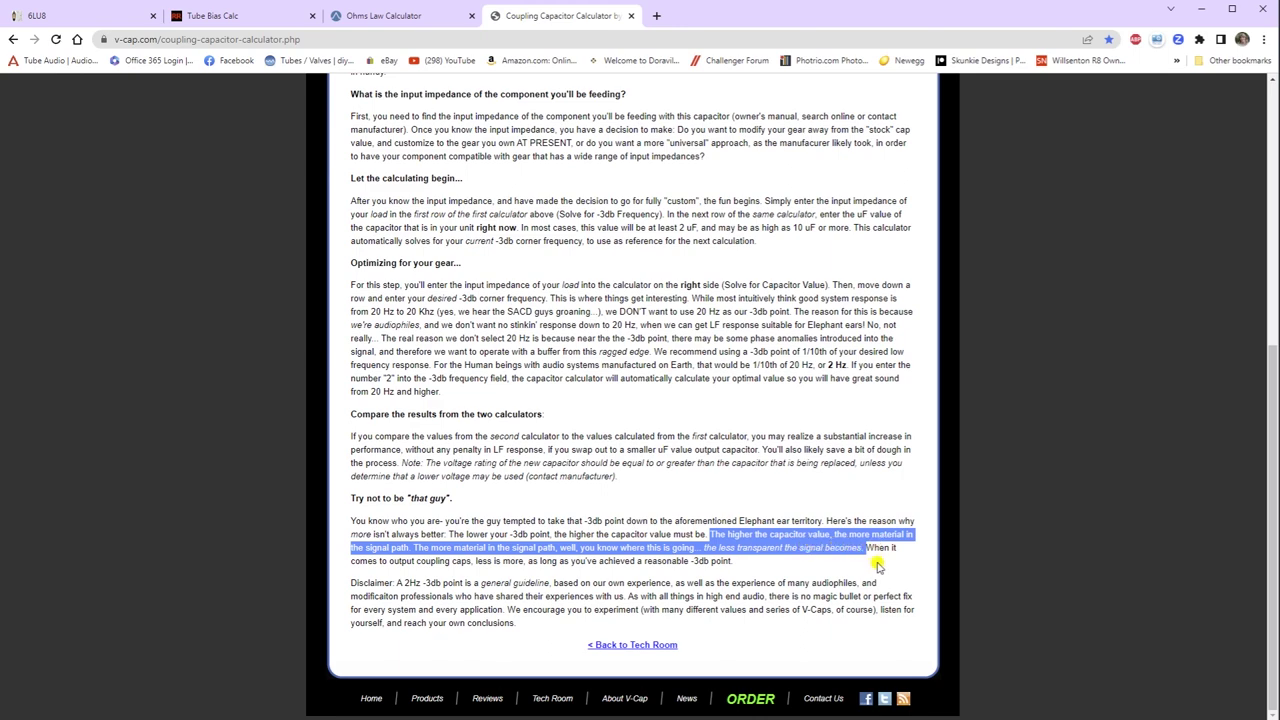
- Check the 6LU8 datasheet and return to the Coupling Capacitor Calculator
{"action": "key", "text": "ctrl+Tab"}
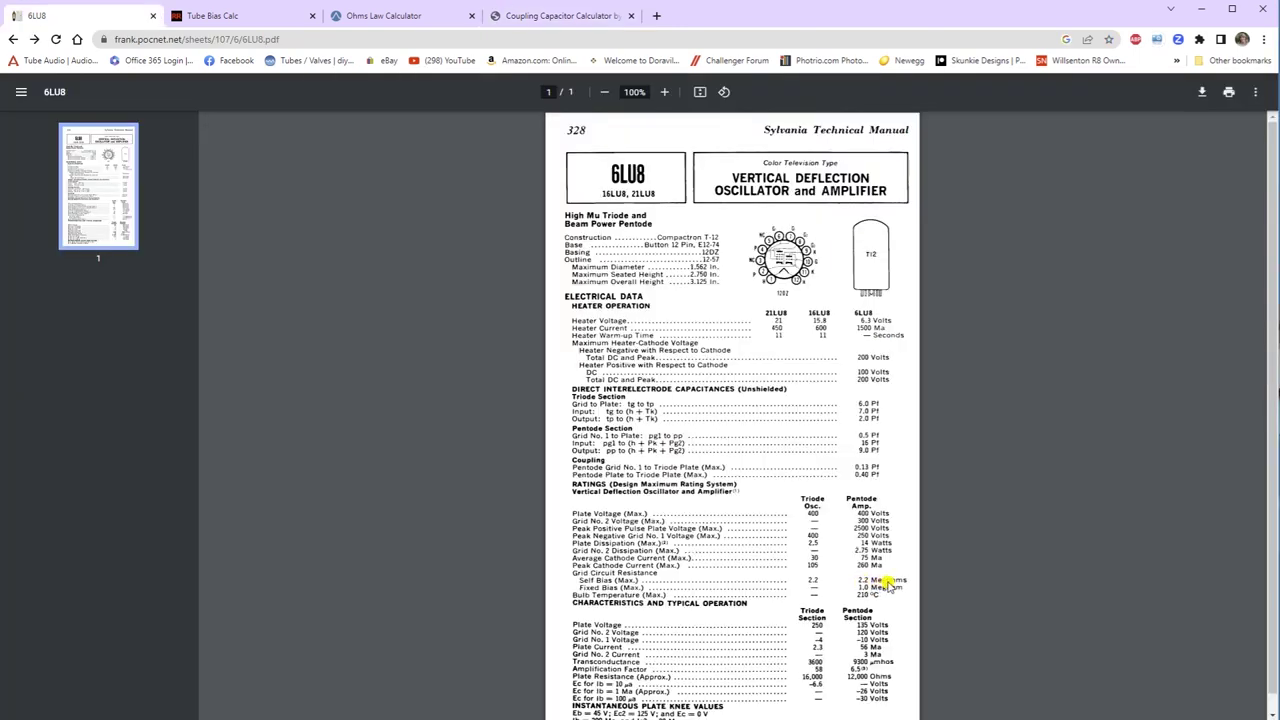
{"action": "left_click", "coordinate": [545, 16]}
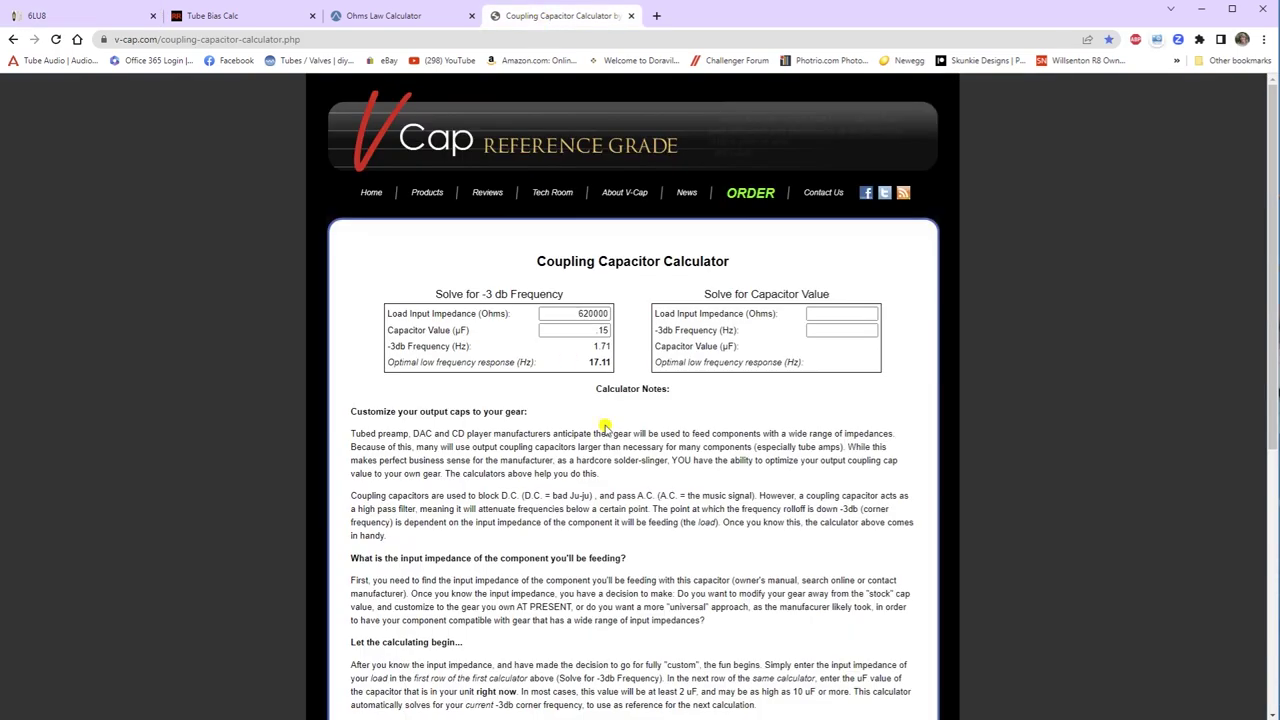
{"action": "left_click", "coordinate": [598, 330]}
{"action": "key", "text": "BackSpace"}
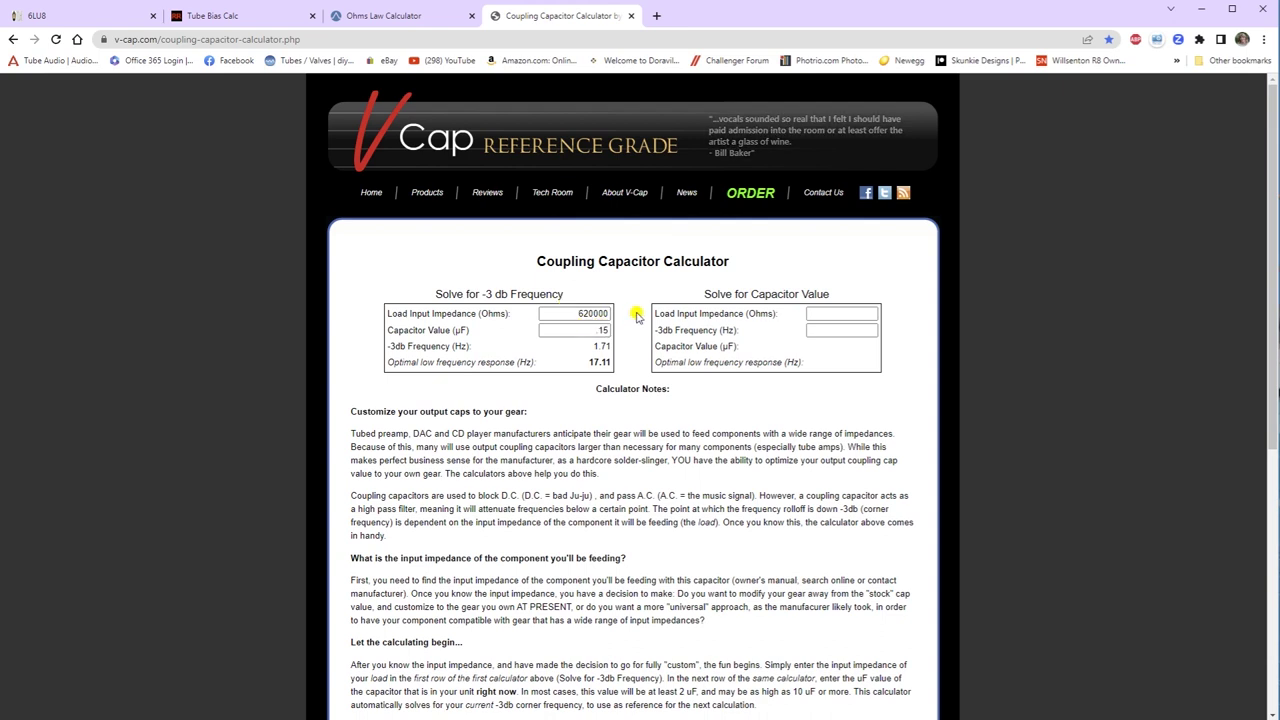
{"action": "left_click", "coordinate": [600, 331]}
{"action": "key", "text": "BackSpace"}
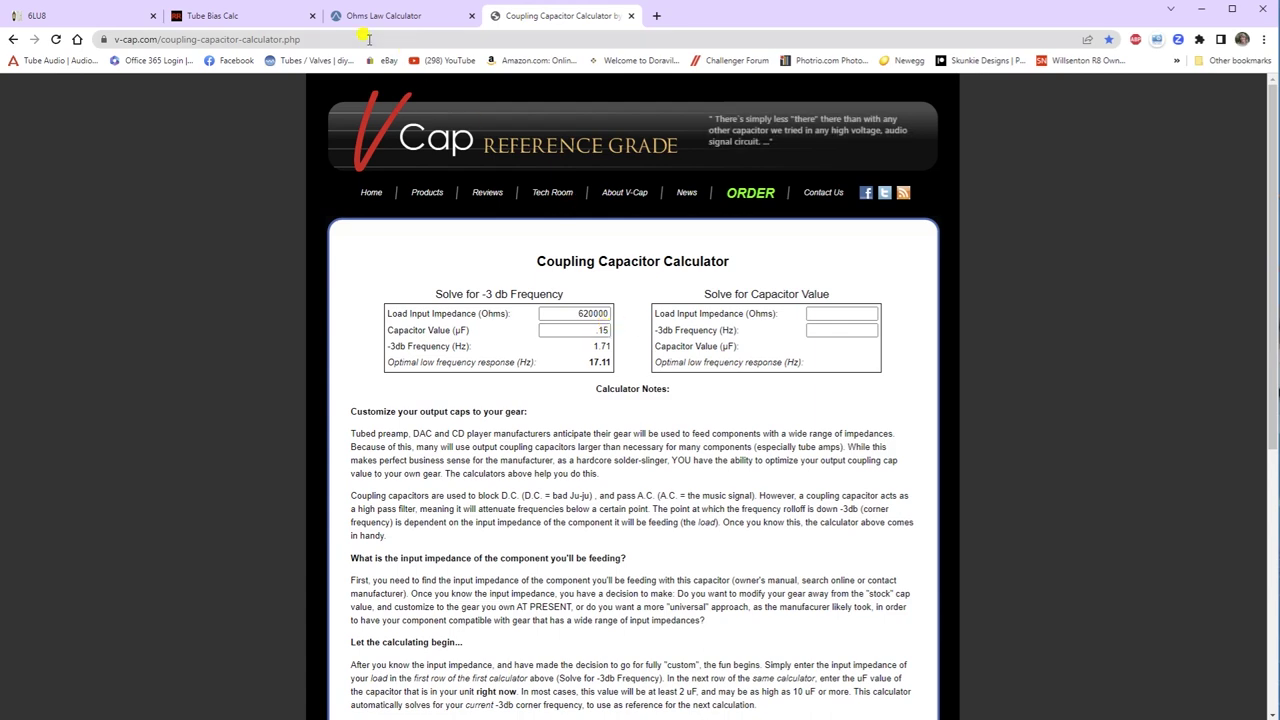
{"action": "scroll", "coordinate": [592, 680], "scroll_direction": "down", "scroll_amount": 5}
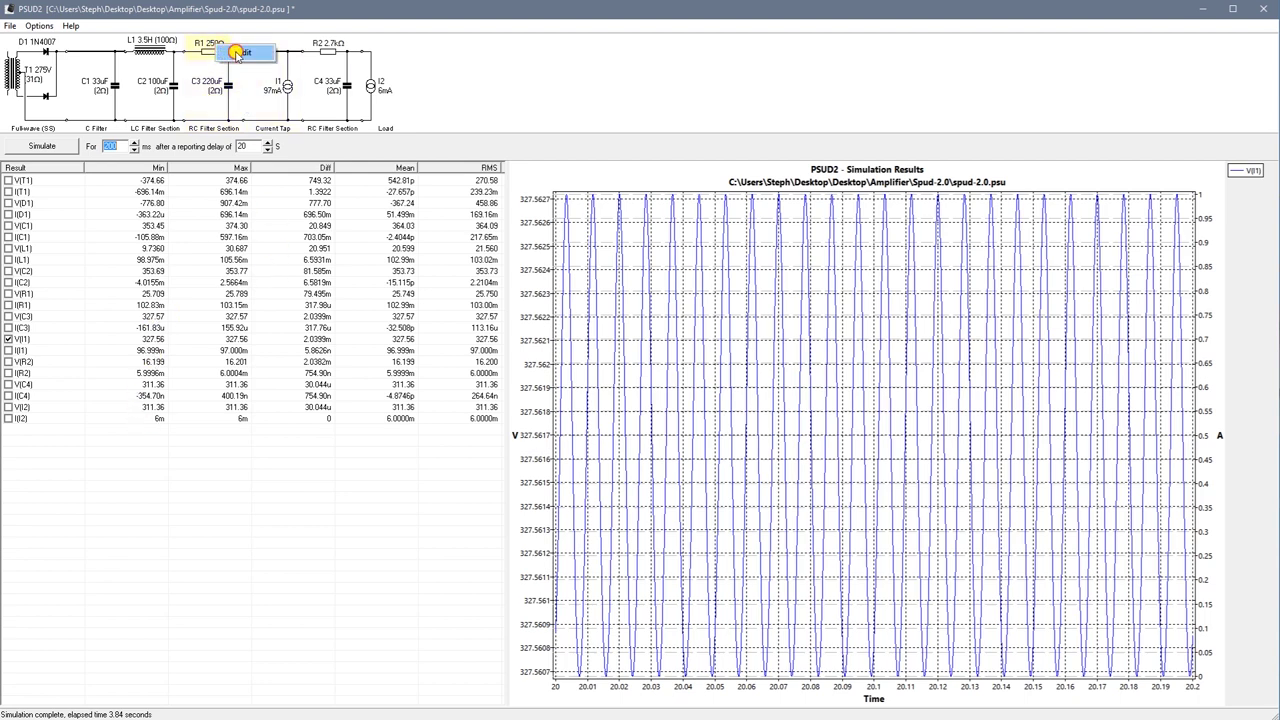
- In PSUD2, set resistor R1 to 100 ohms and run the simulation, and repeat it with R1 at 200 ohms
{"action": "double_click", "coordinate": [240, 50]}
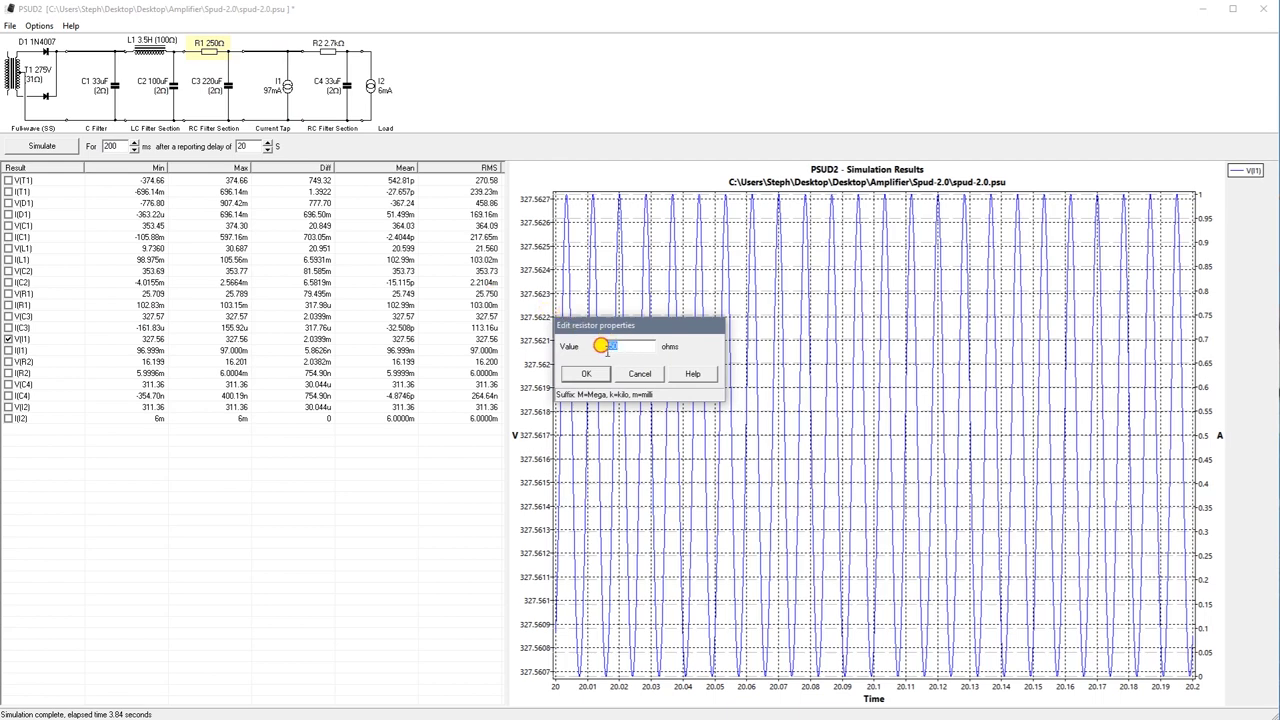
{"action": "type", "text": "100"}
{"action": "left_click", "coordinate": [586, 374]}
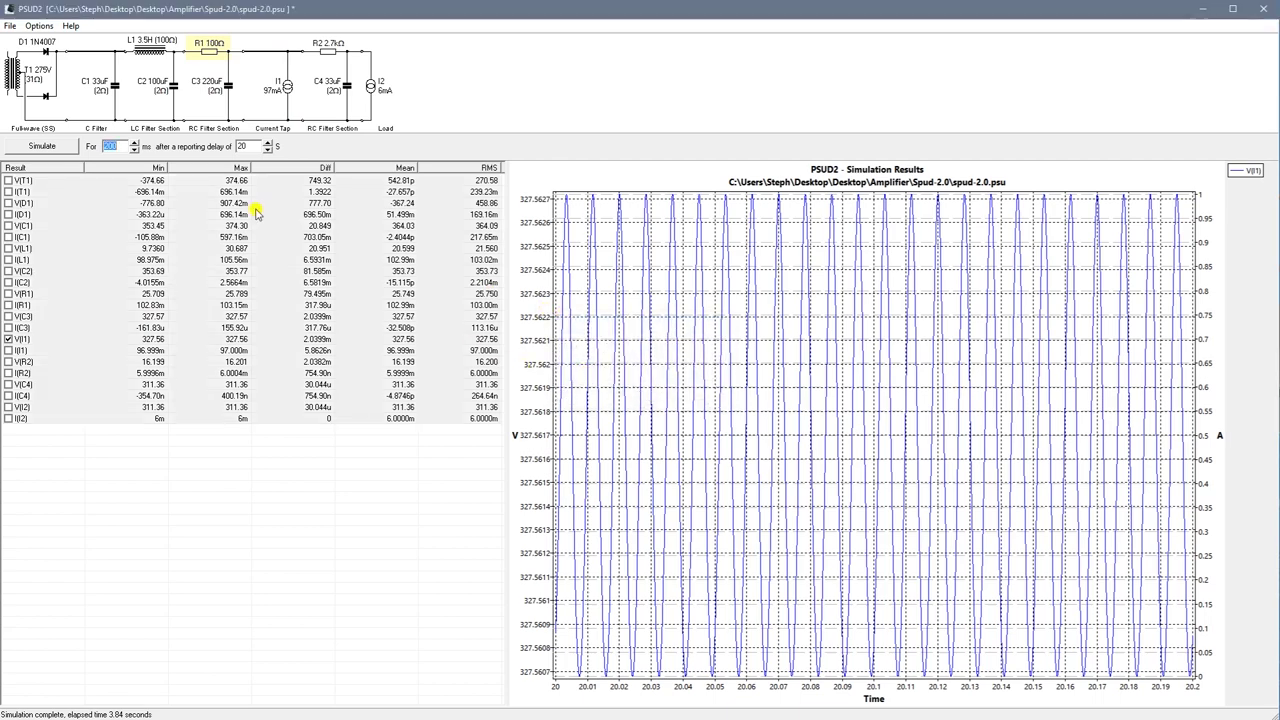
{"action": "left_click", "coordinate": [48, 146]}
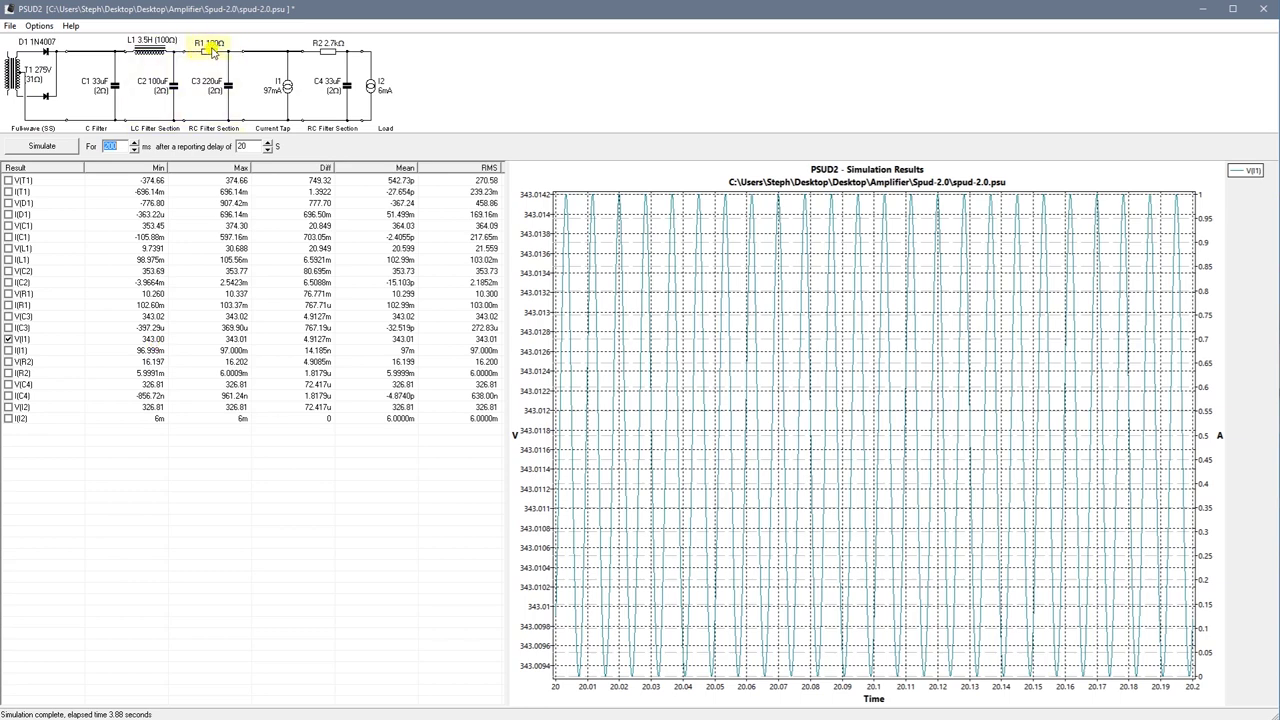
{"action": "scroll", "coordinate": [212, 52], "scroll_direction": "up", "scroll_amount": 1}
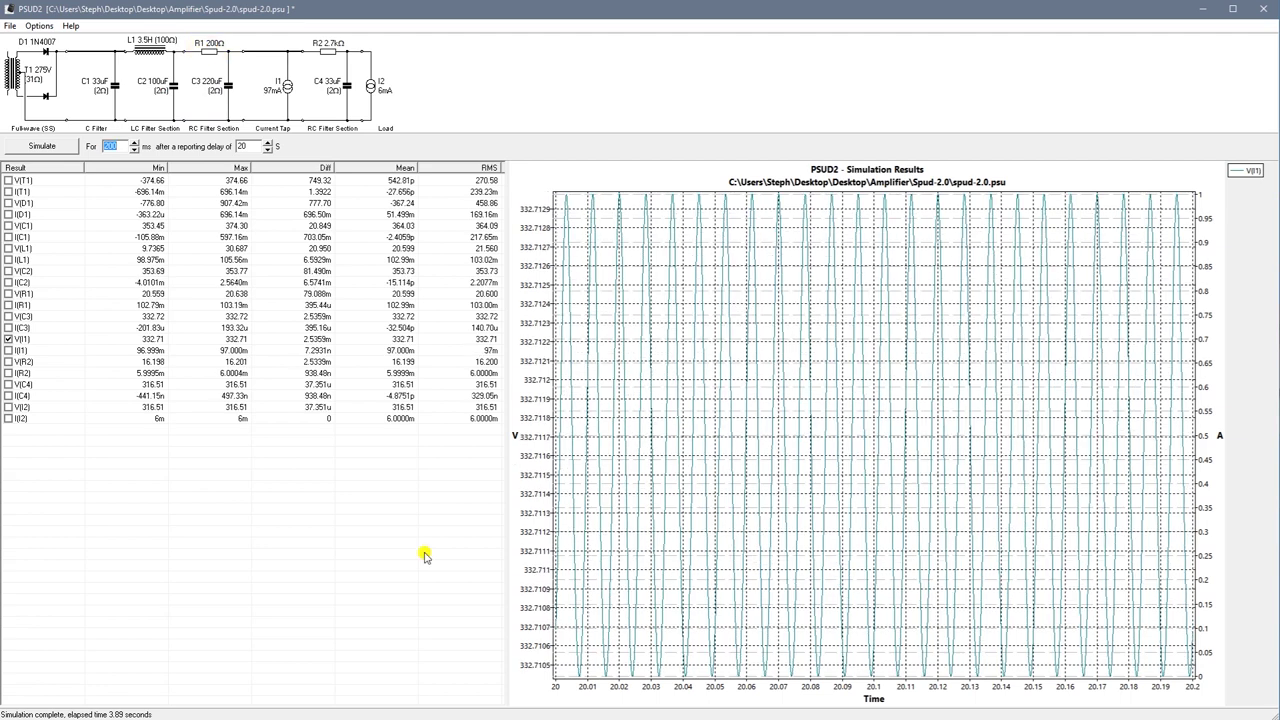
- Look at the filter types offered for changing the first C filter section, and cancel the selection
{"action": "right_click", "coordinate": [95, 41]}
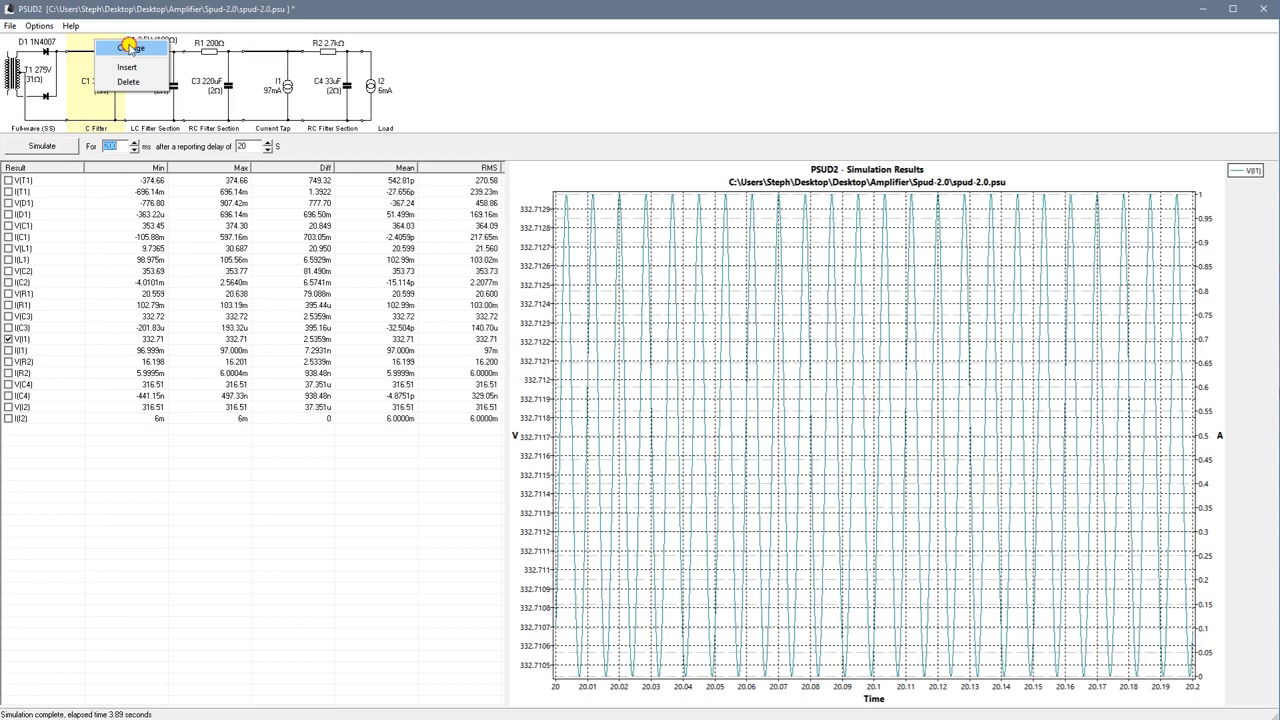
{"action": "left_click", "coordinate": [130, 47]}
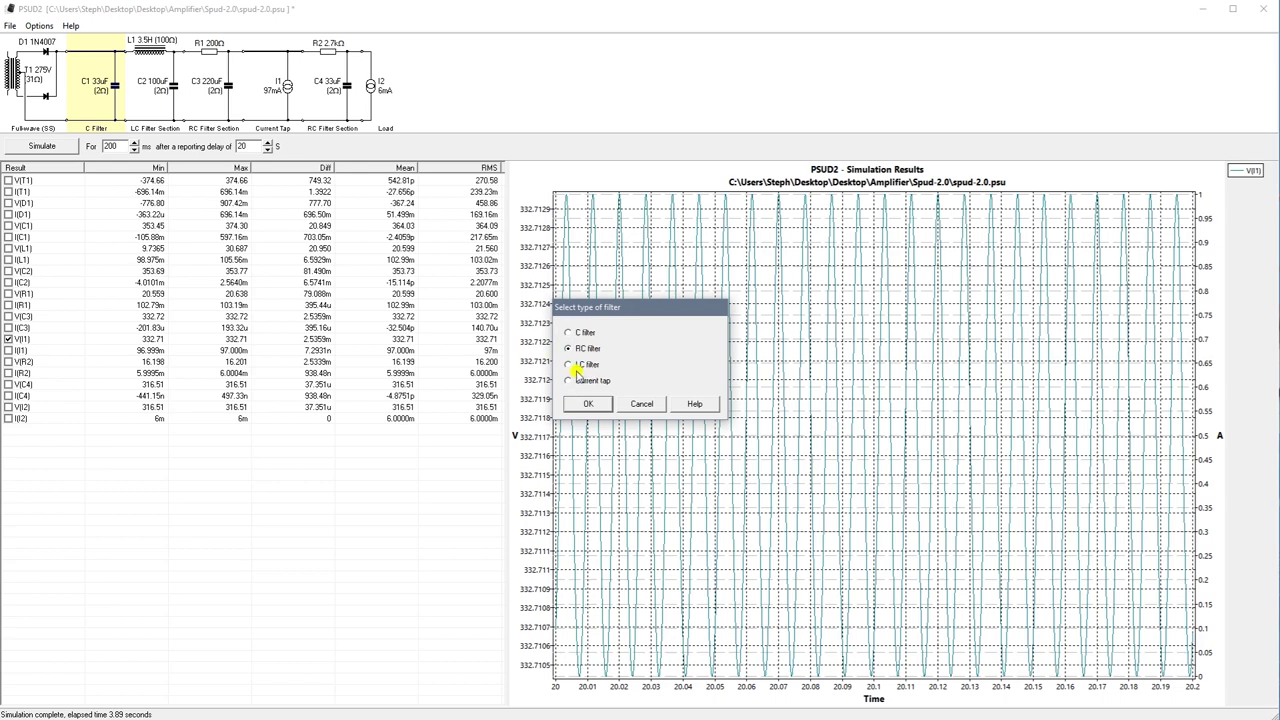
{"action": "left_click", "coordinate": [648, 406]}
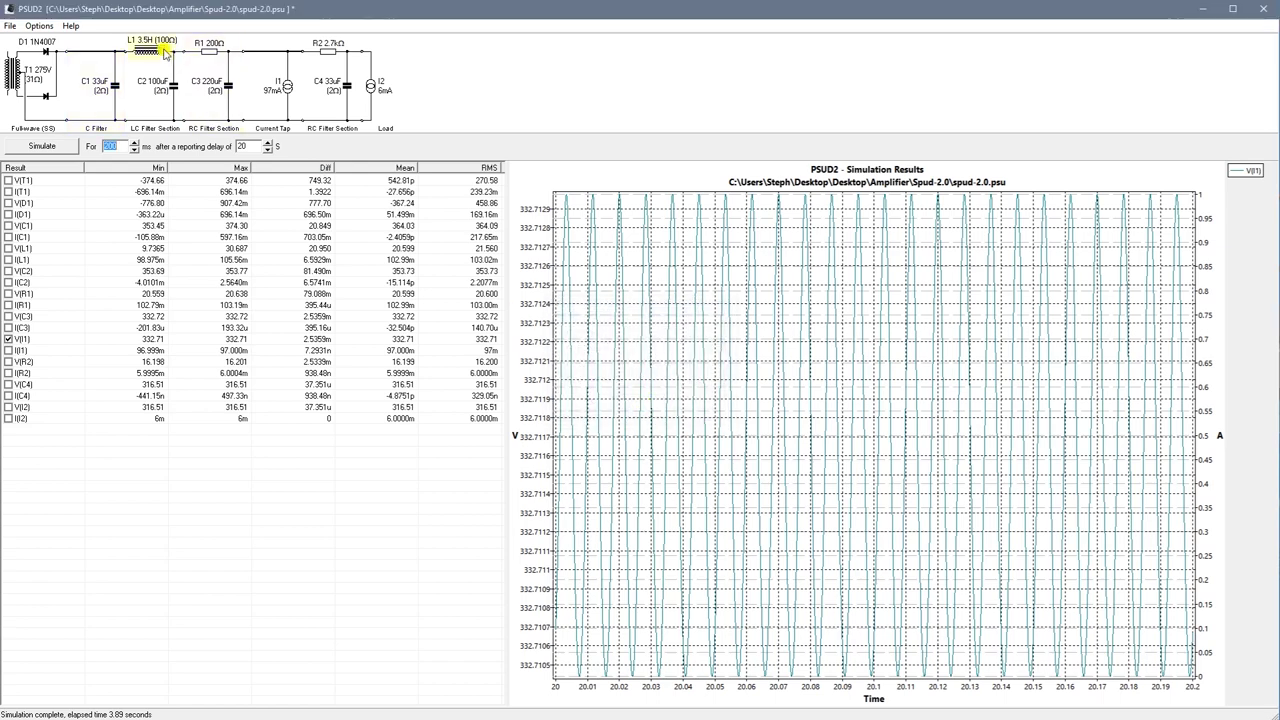